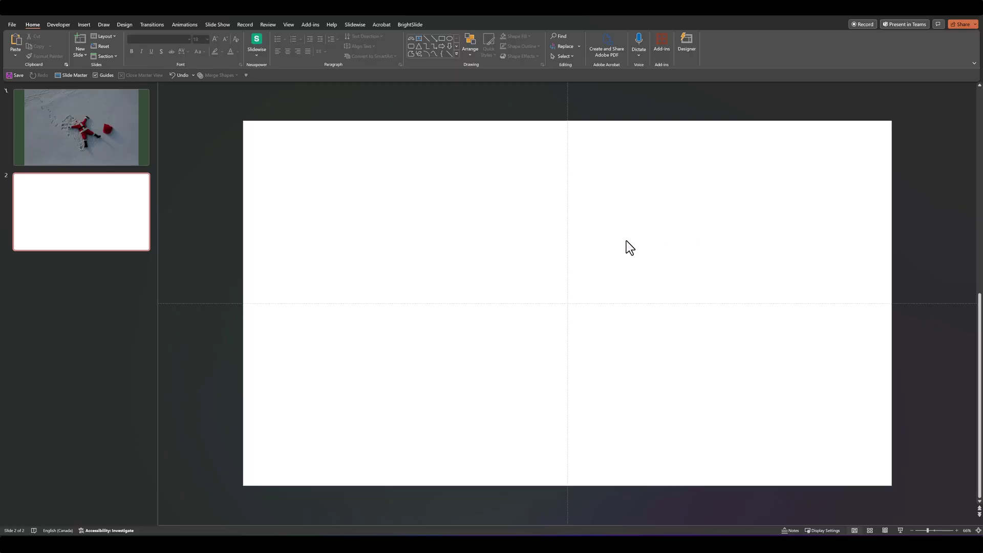
Step: Fill the second slide's background with the recent solid green swatch
right_click(492, 239)
left_click(515, 328)
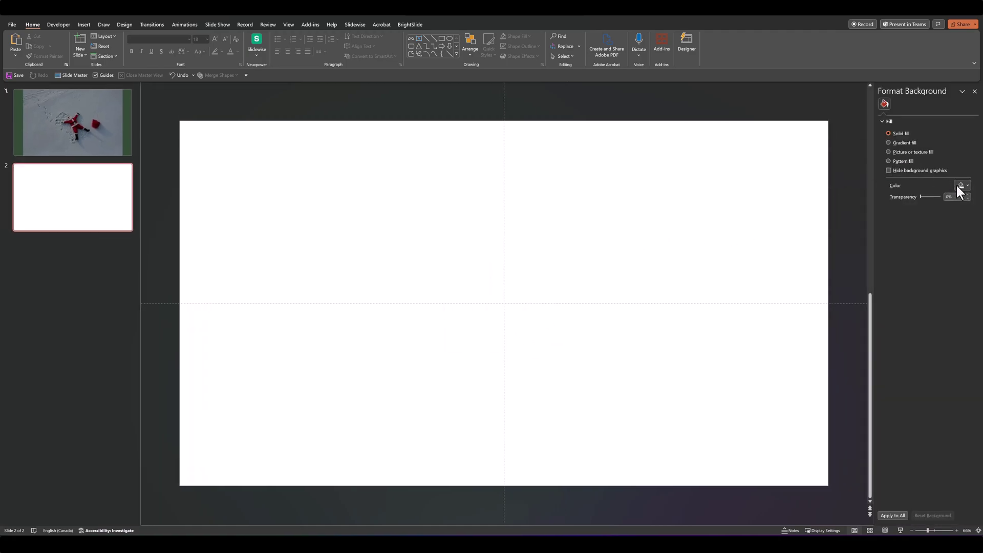
left_click(958, 185)
left_click(920, 288)
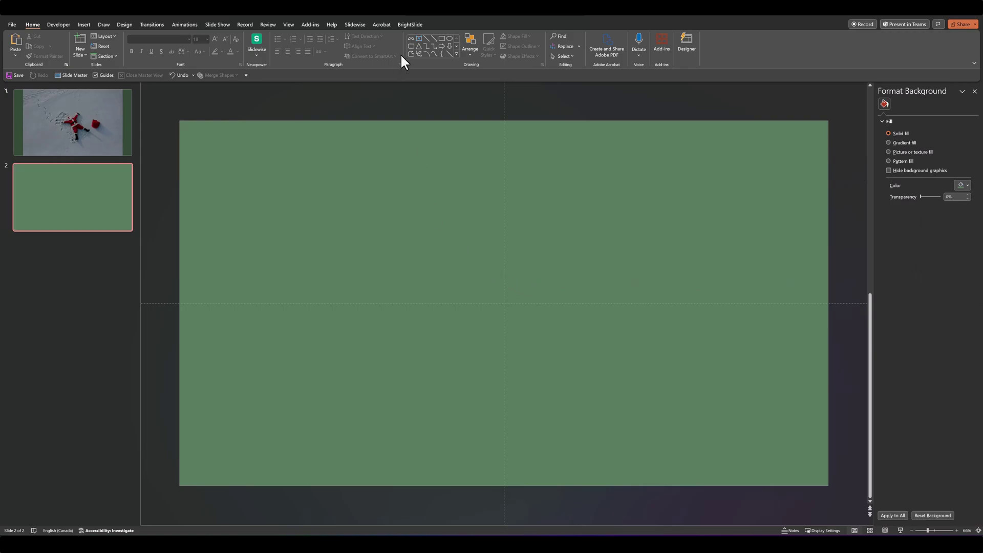
left_click(419, 39)
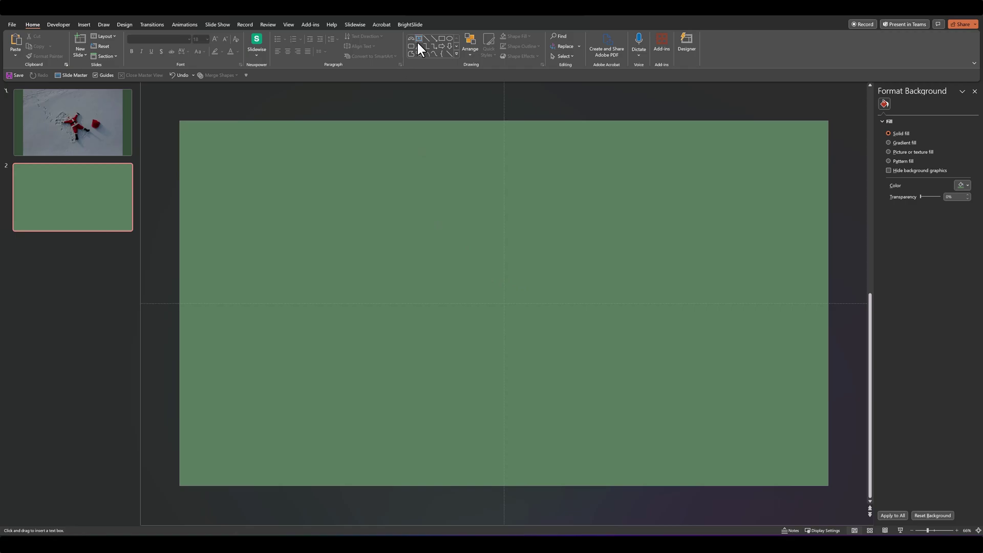
Step: Add a text box reading 'A MERRY CHRISTMAS AND A HAPPY NEW YEAR' in white
left_click(424, 251)
type("A")
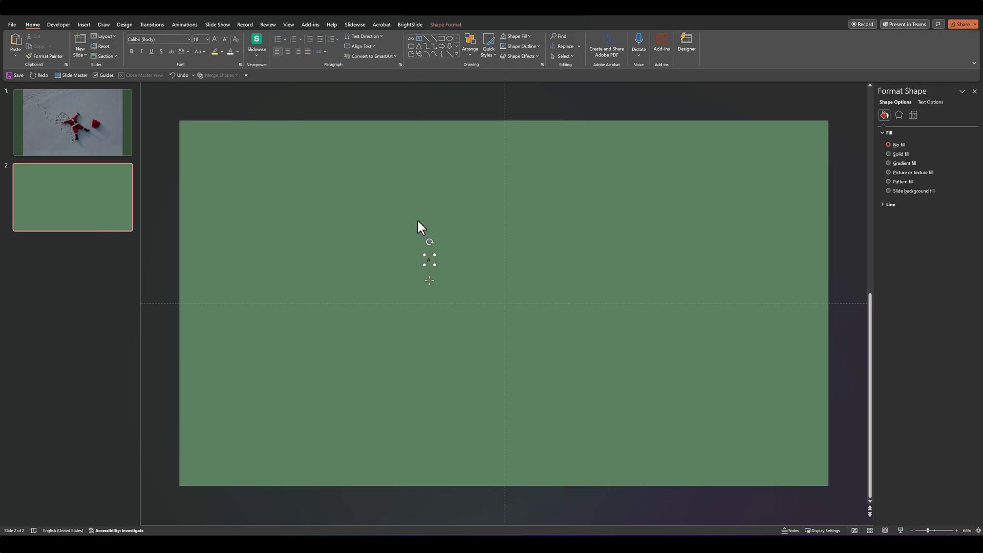
type(" MERRY CHRISTMAS AND A HAPPY NEW YEAR")
left_click(425, 254)
left_click(238, 52)
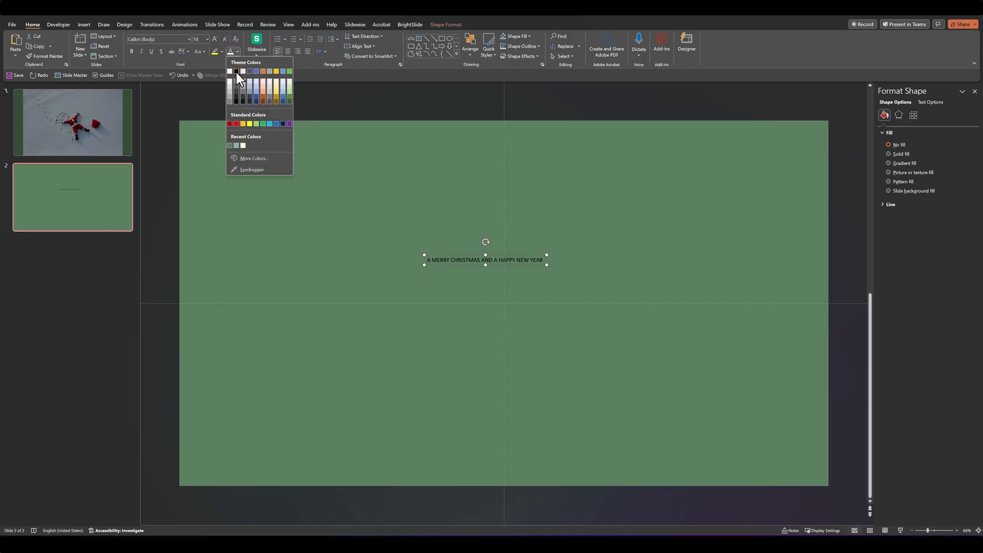
left_click(241, 143)
Step: Set the greeting to Angsana New, enlarge it five size steps, and nudge it up-left
key("Tab")
left_click(189, 39)
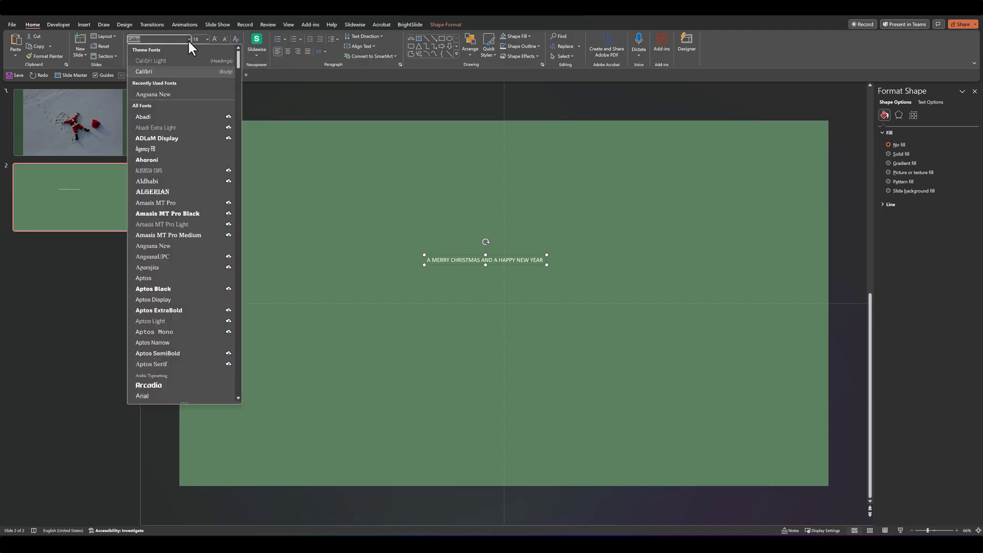
left_click(167, 243)
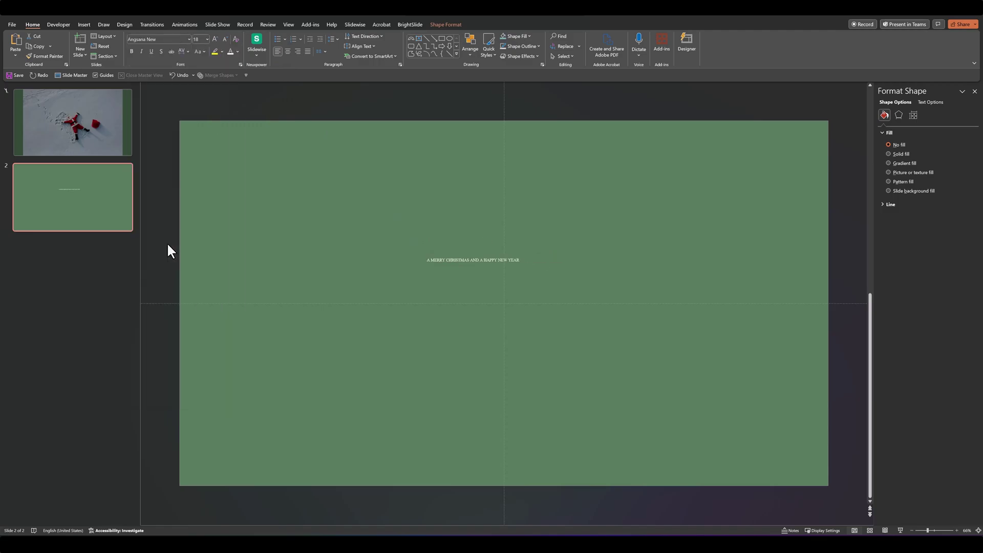
left_click(215, 39)
left_click(215, 39)
left_click(215, 39)
left_click(215, 39)
left_click(215, 39)
left_click(215, 39)
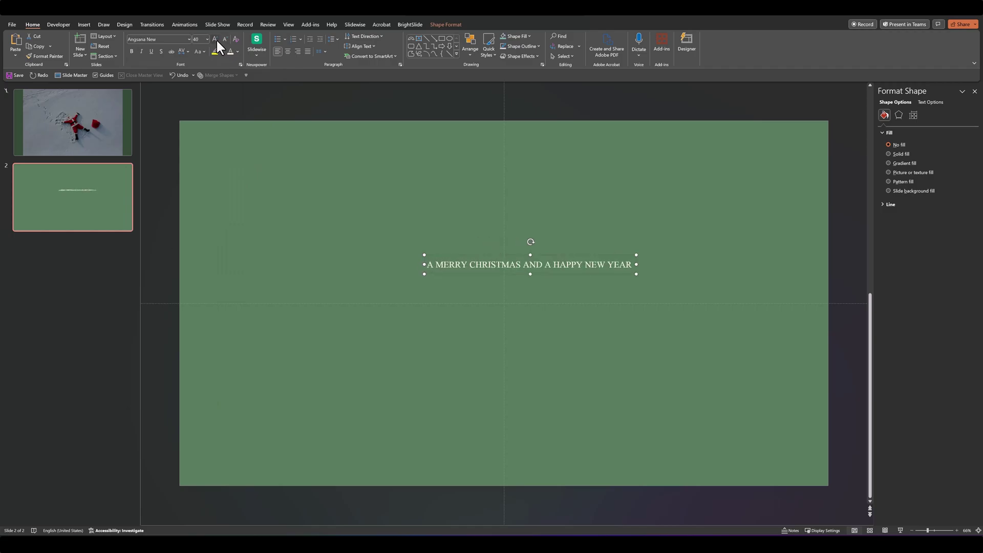
left_click(215, 39)
left_click_drag(529, 275, 490, 256)
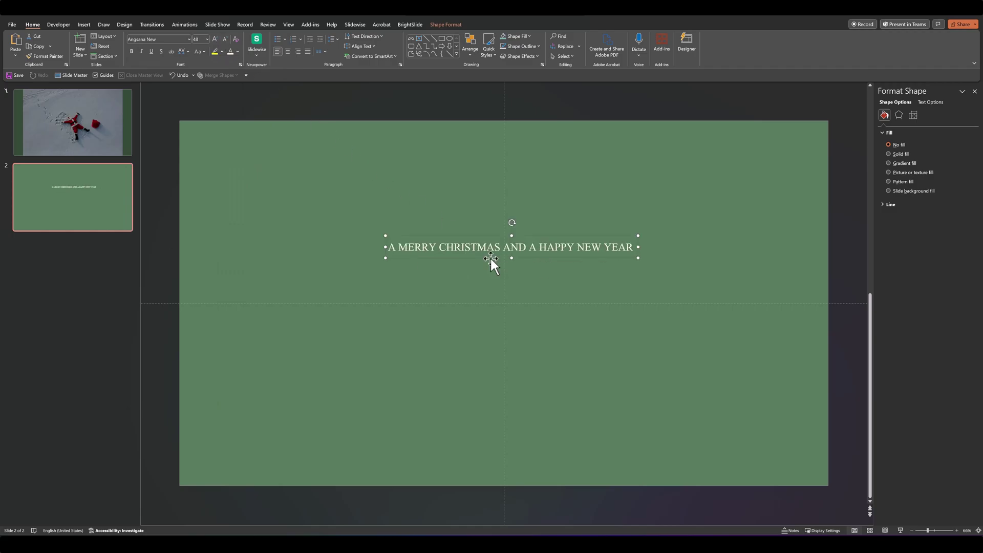
Step: Apply the Follow Path arch text transform to the greeting
left_click(447, 25)
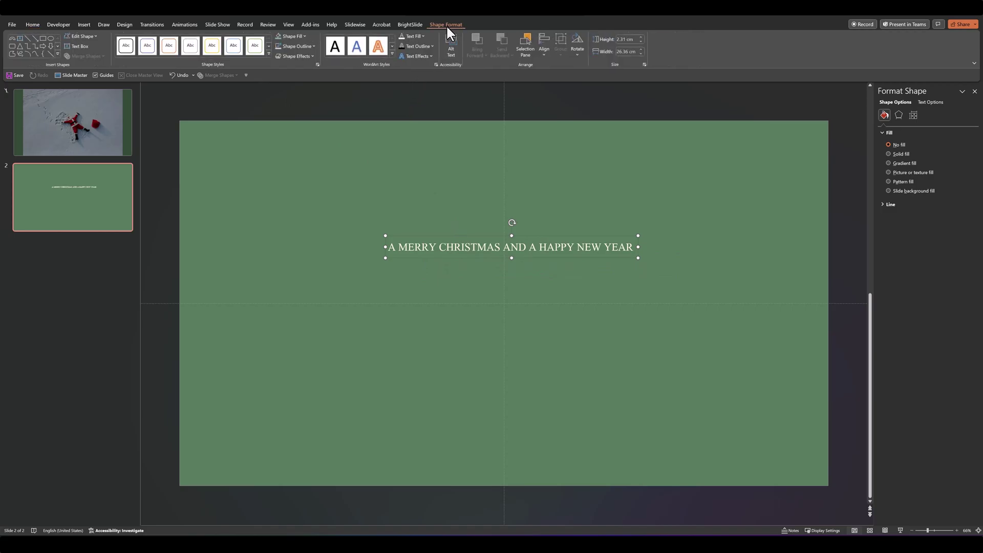
left_click(416, 56)
mouse_move(422, 146)
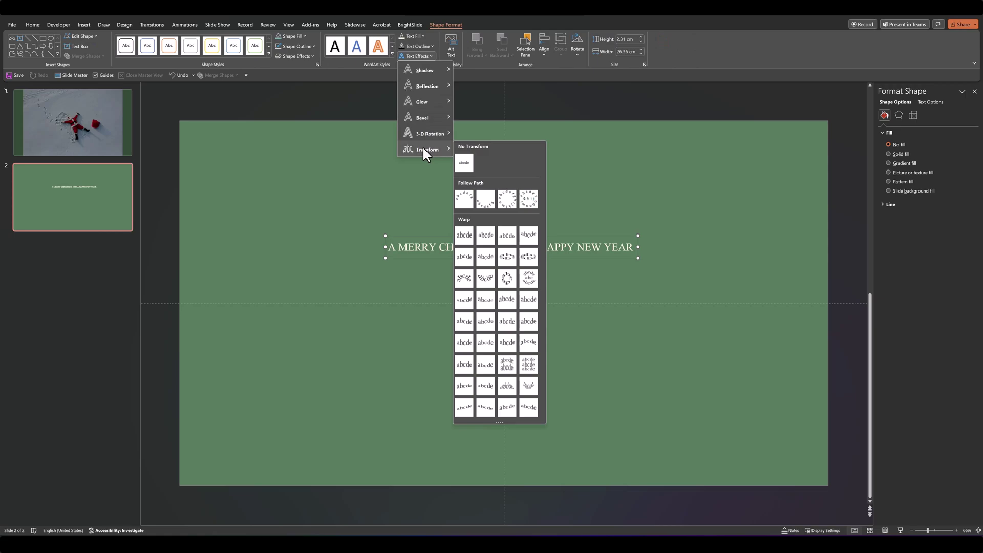
left_click(503, 201)
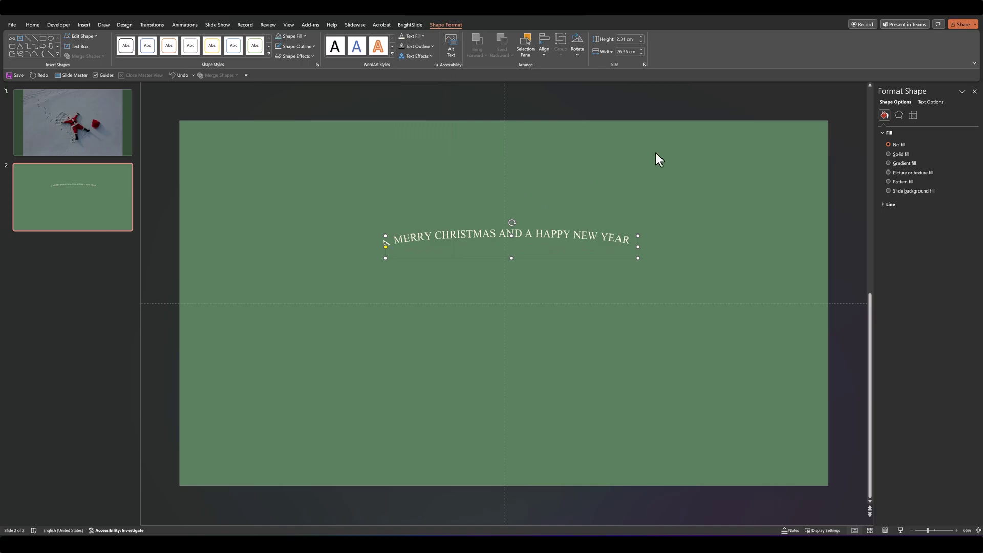
left_click(914, 116)
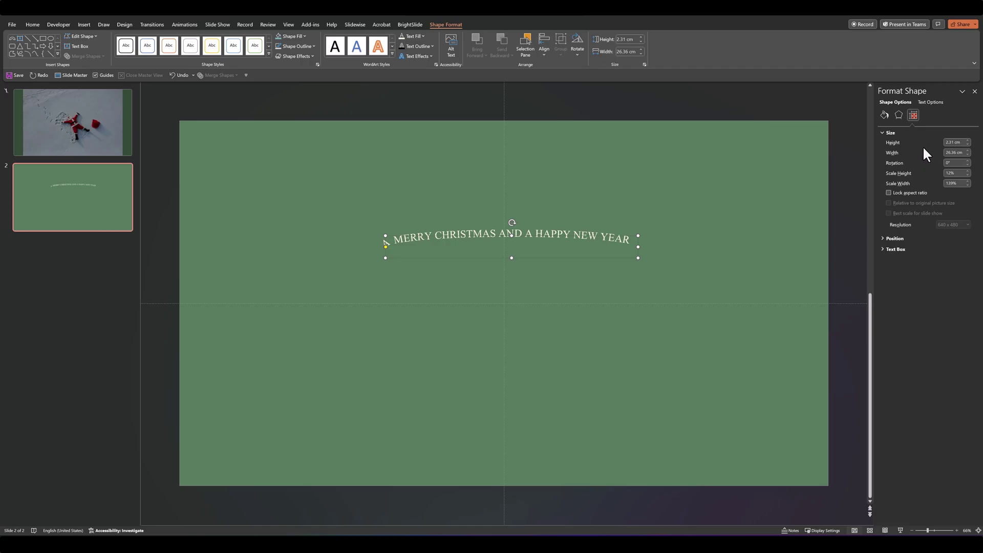
Step: Size the greeting shape 30 cm by 30 cm with locked aspect ratio, and move it higher
left_click(954, 142)
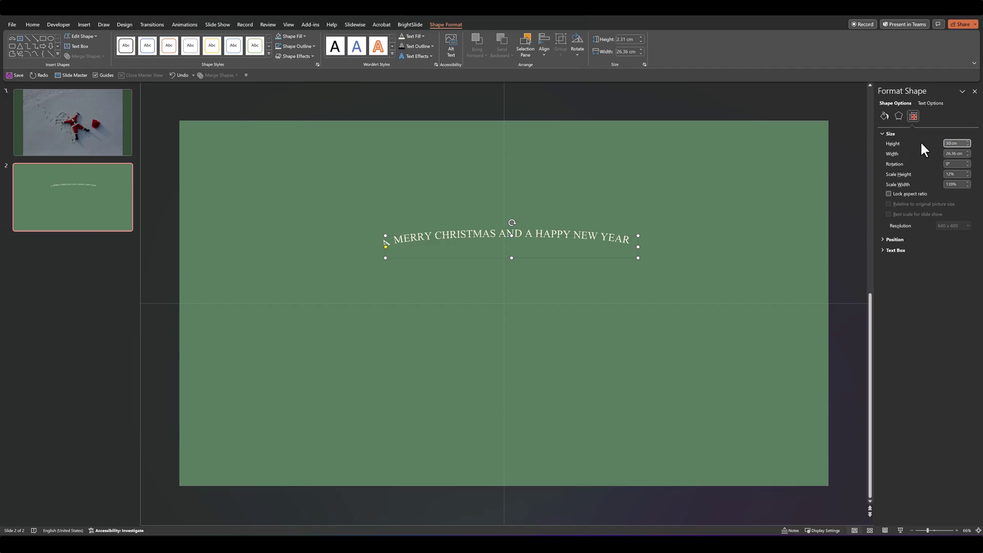
type("30 cm")
key("Tab")
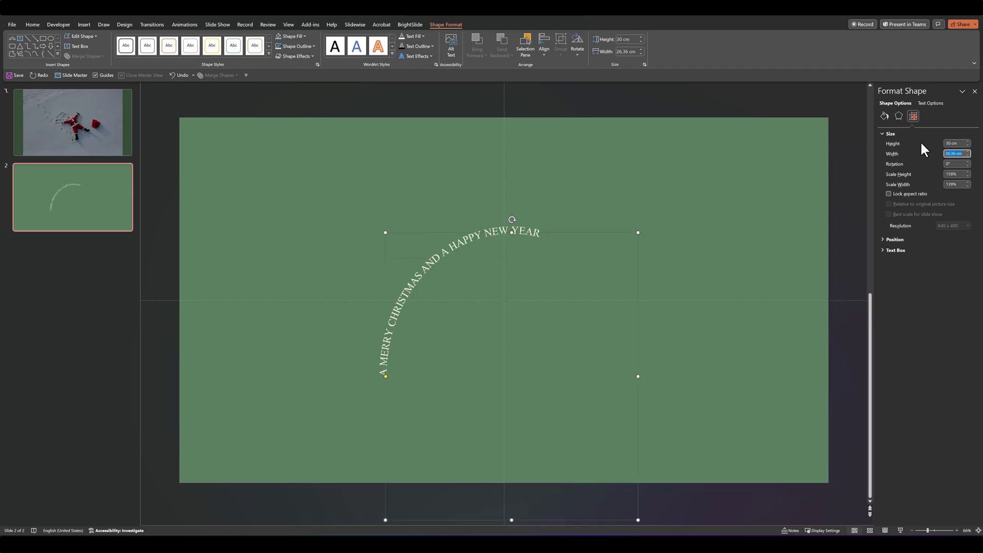
type("30")
key("Tab")
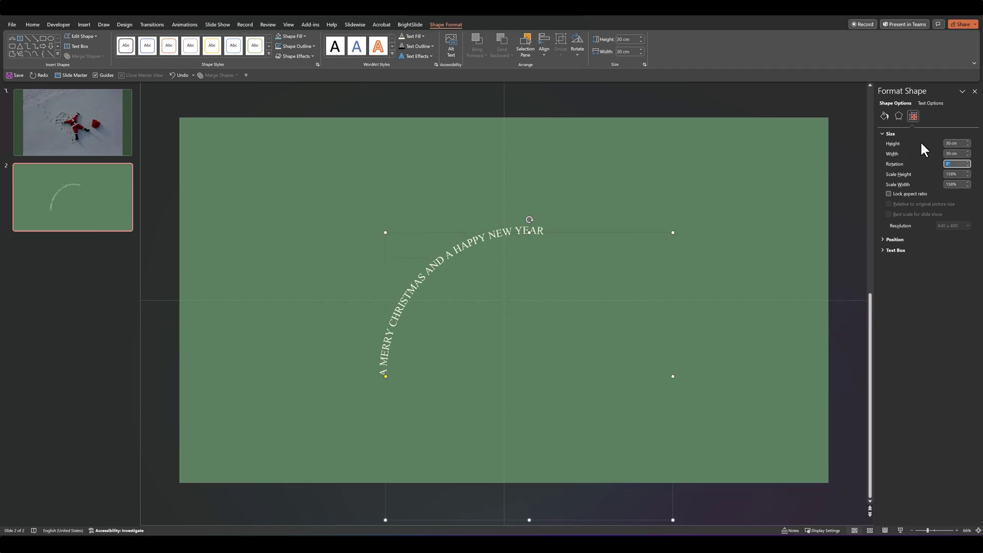
left_click(888, 194)
left_click_drag(384, 402, 380, 333)
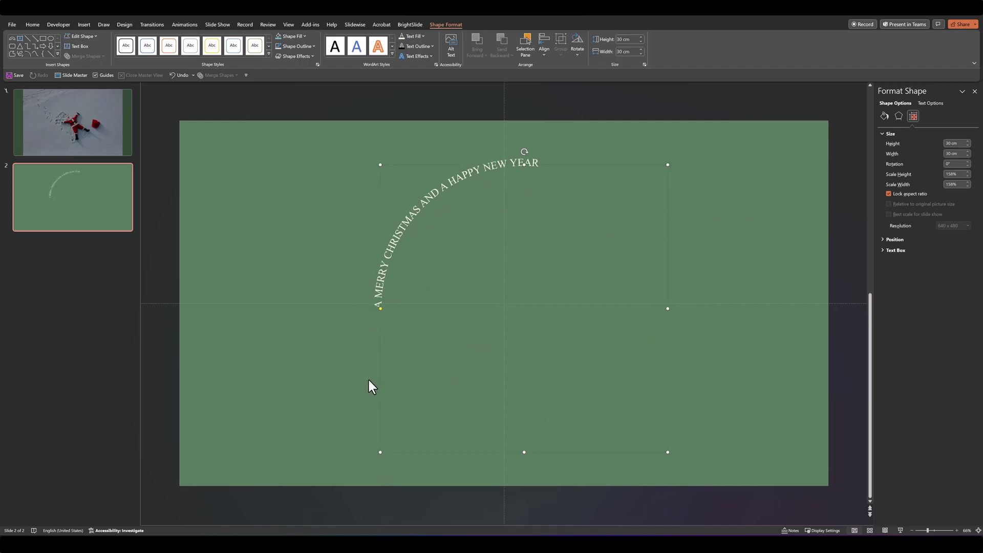
Step: Enlarge the curved greeting six font-size steps so it wraps into a circle
left_click(37, 23)
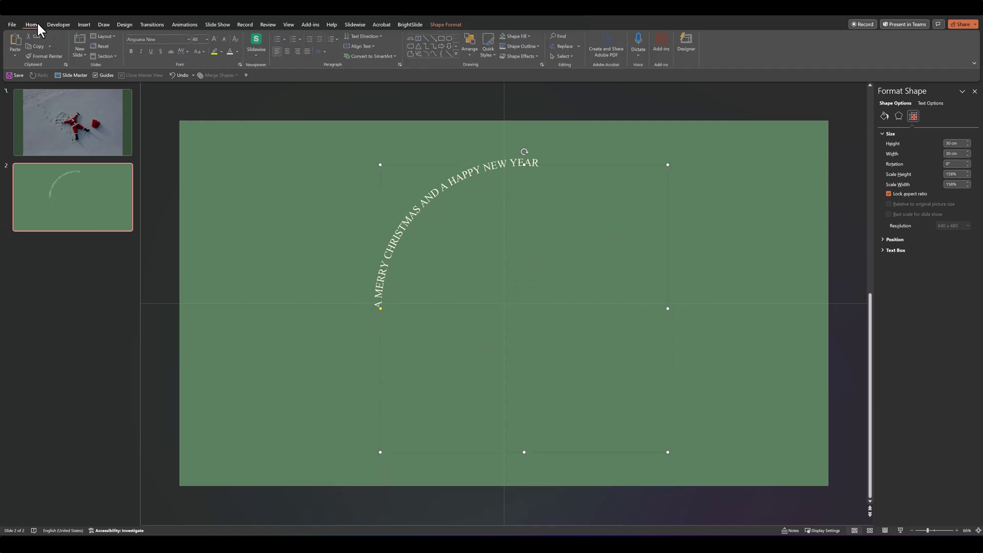
left_click(215, 39)
left_click(215, 40)
left_click(215, 40)
left_click(215, 40)
left_click(214, 39)
left_click(215, 40)
left_click(215, 40)
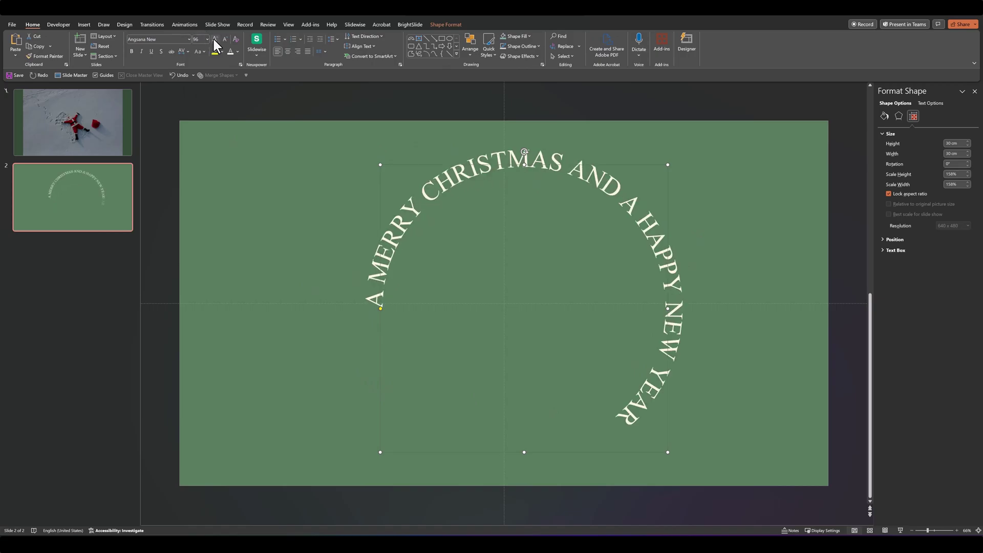
left_click(215, 40)
left_click(214, 40)
left_click(215, 40)
left_click(215, 39)
left_click(215, 39)
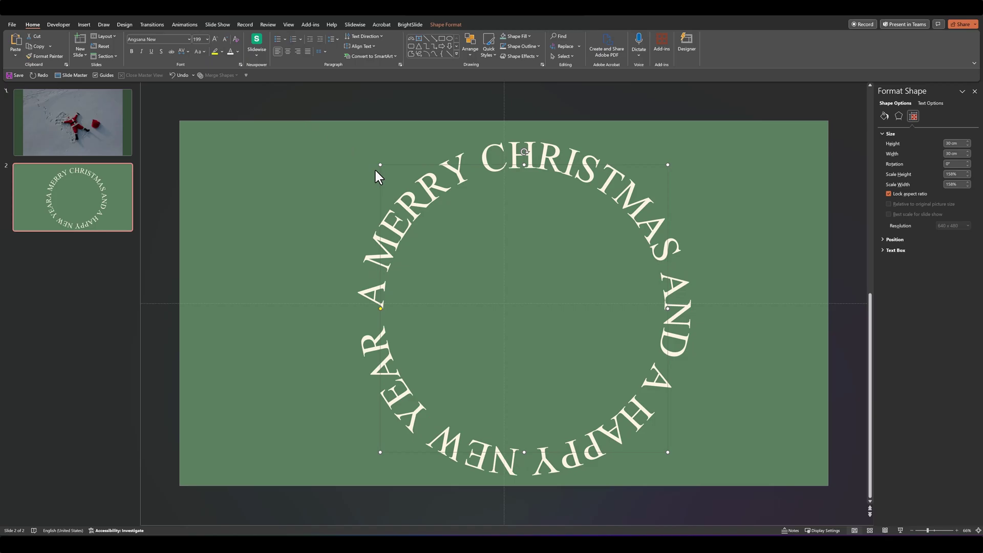
Step: Shrink the text circle to 18.88 cm square and centre it on the slide
left_click_drag(380, 164, 441, 218)
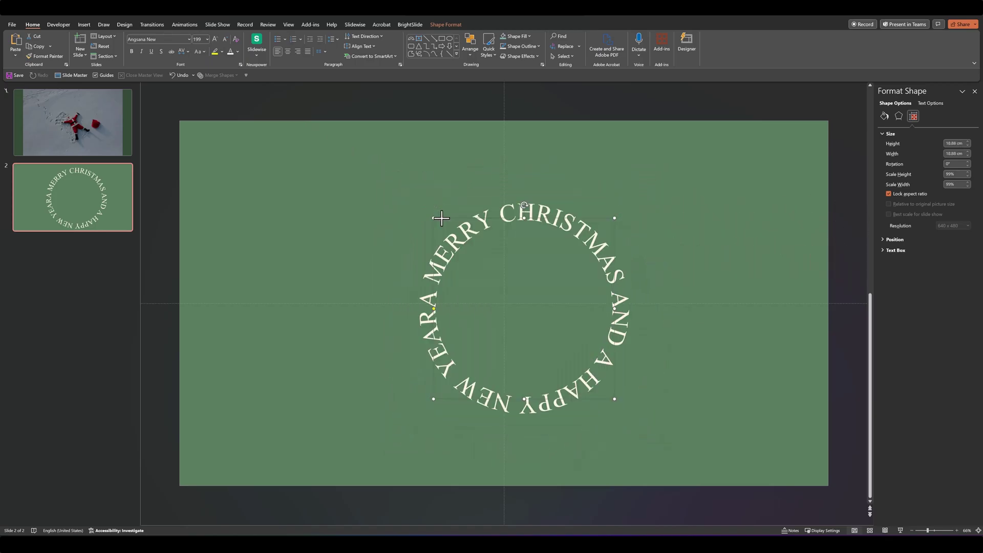
left_click(225, 39)
key("ctrl+z")
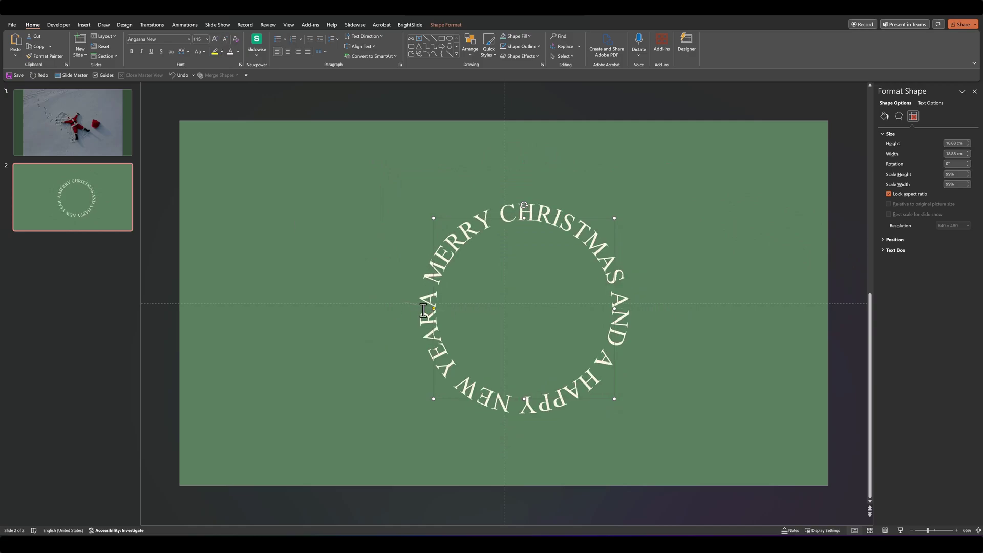
left_click_drag(508, 214, 487, 209)
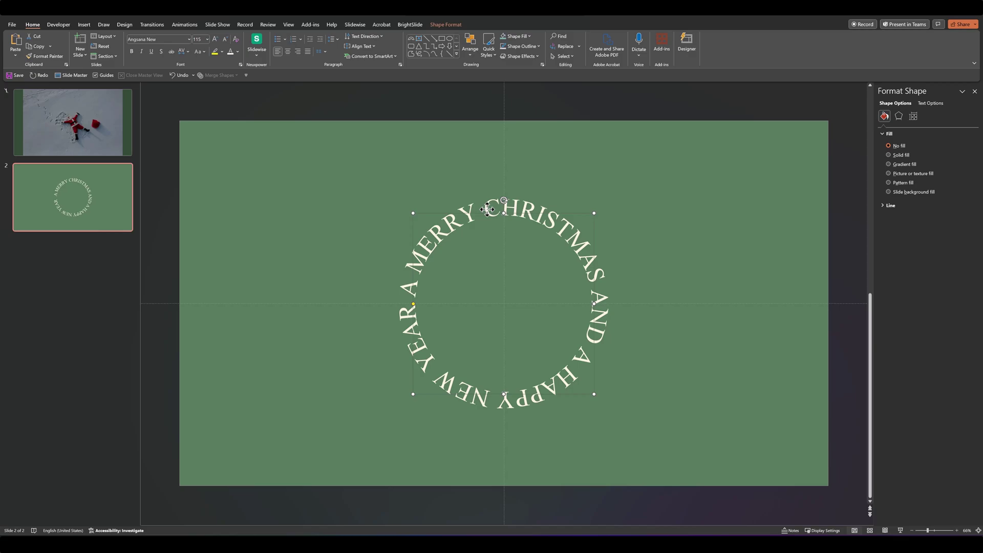
Step: Draw a circle of about 15.88 cm inside the ring of greeting text
left_click(316, 202)
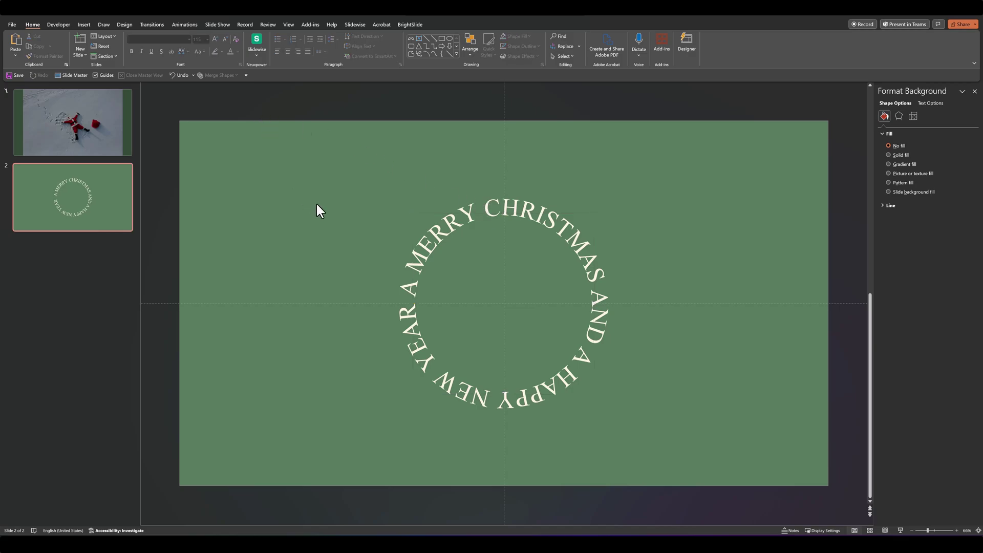
left_click(450, 38)
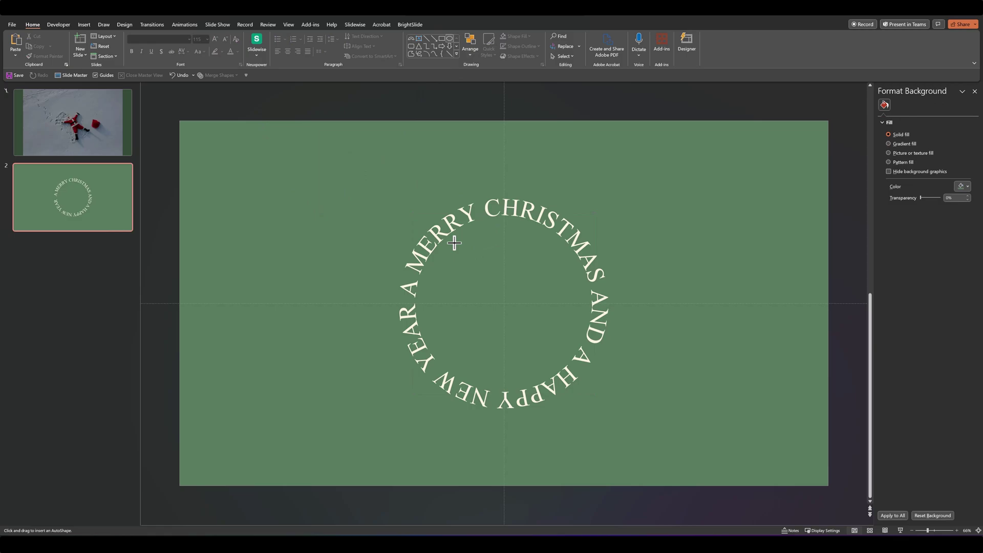
left_click_drag(453, 243, 583, 371)
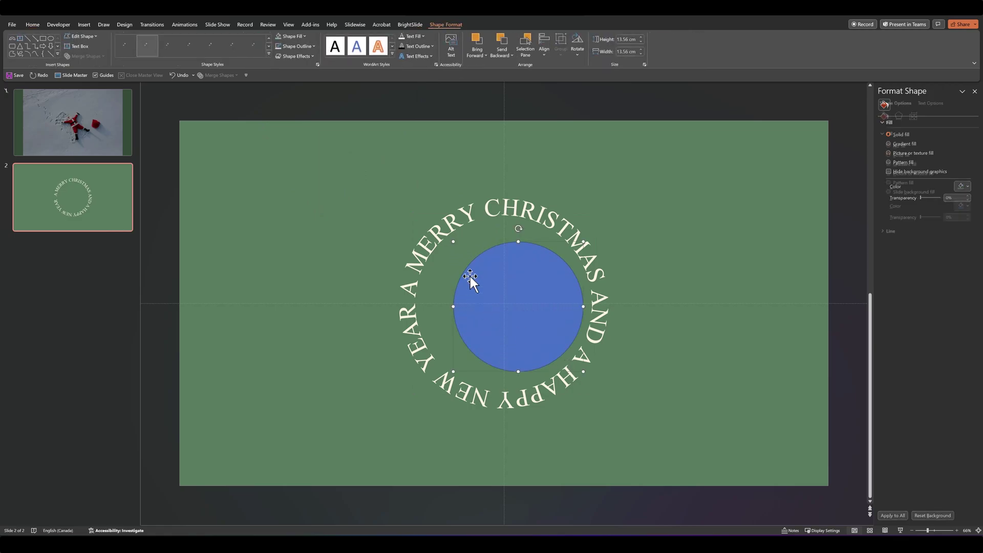
left_click_drag(454, 243, 431, 221)
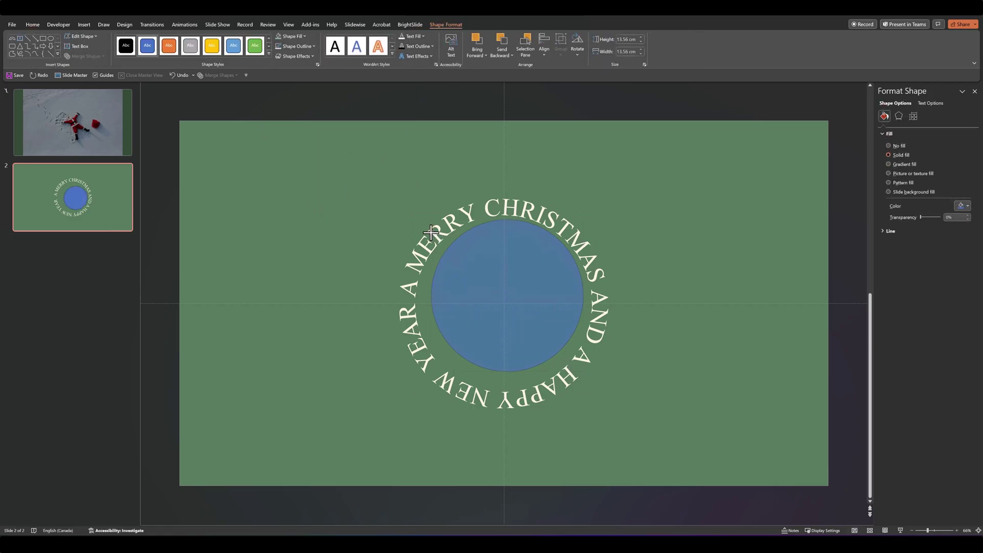
left_click_drag(518, 274, 511, 280)
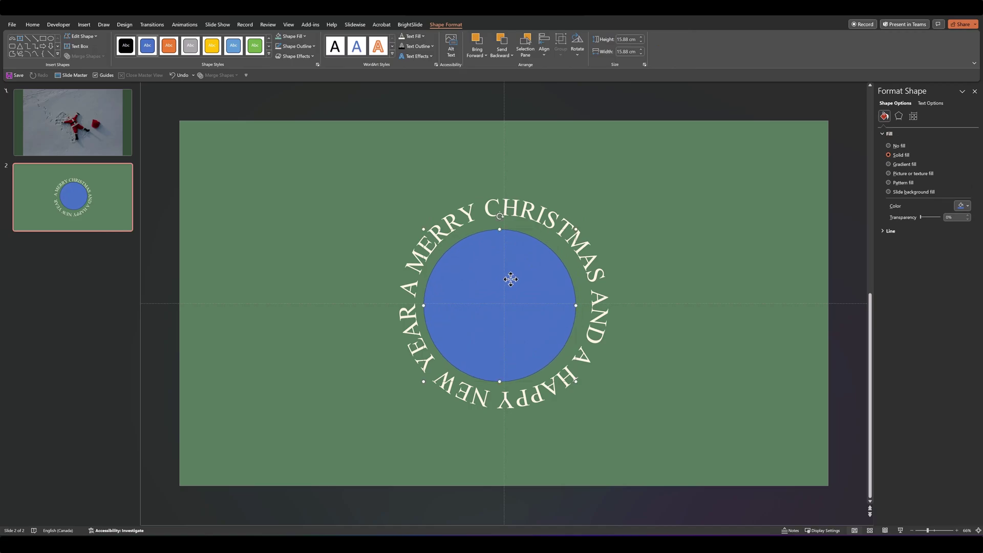
Step: Centre the circle on the text ring using BrightSlide's Align tools
left_click(409, 24)
left_click(374, 161)
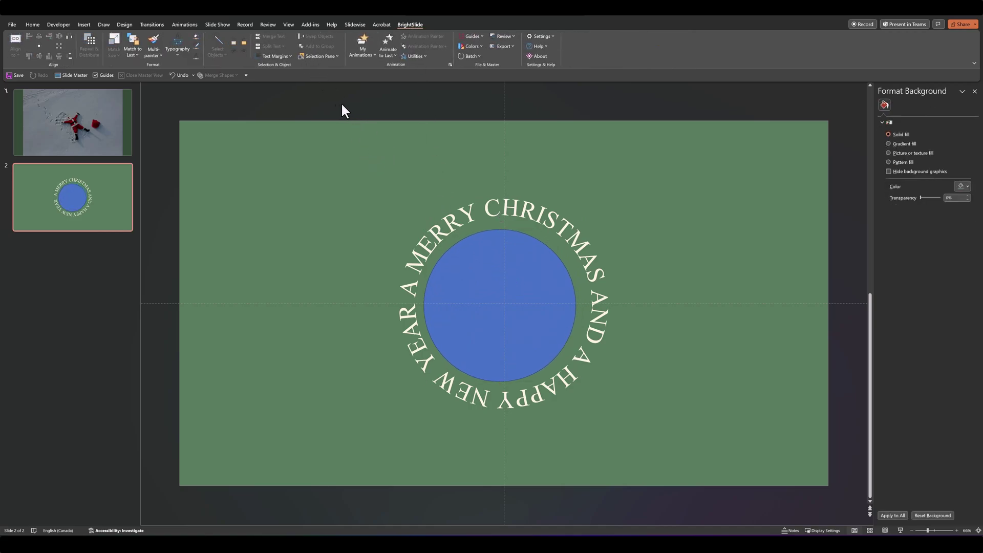
left_click_drag(332, 104, 677, 502)
left_click(51, 48)
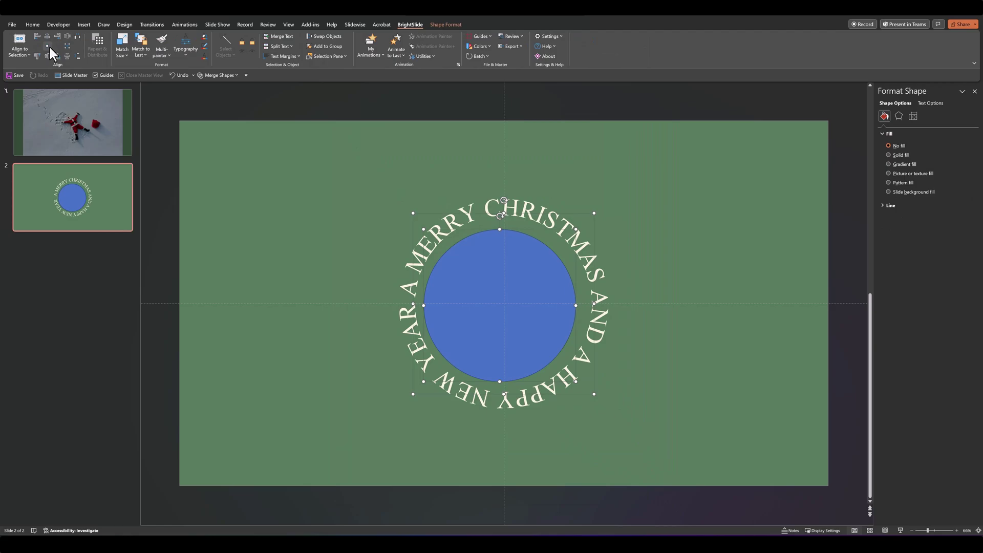
left_click(373, 220)
left_click(474, 266)
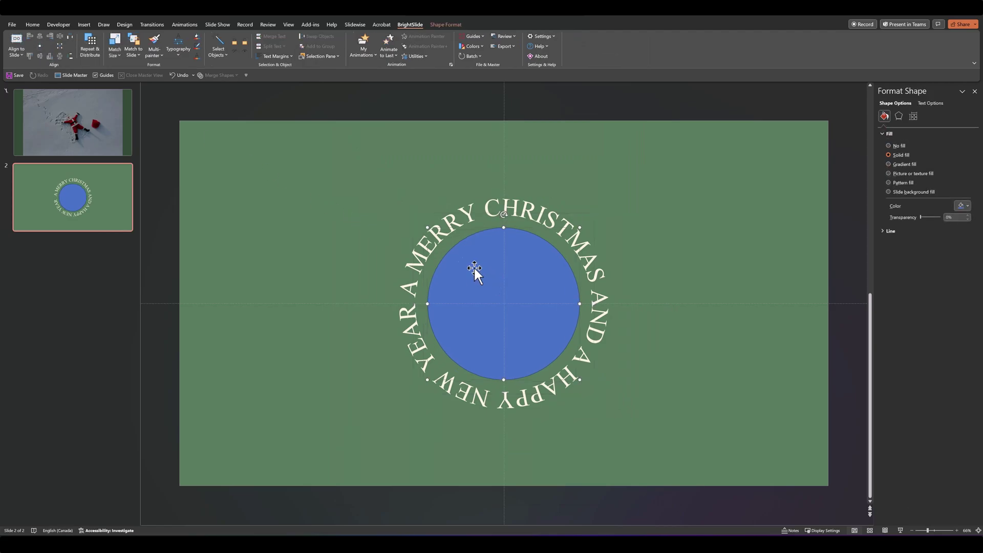
left_click(34, 24)
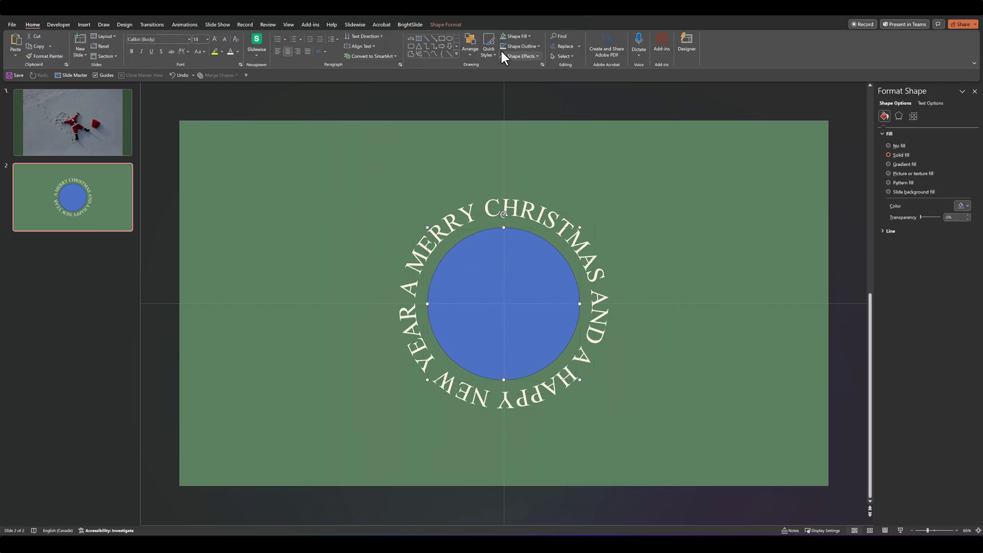
left_click(444, 177)
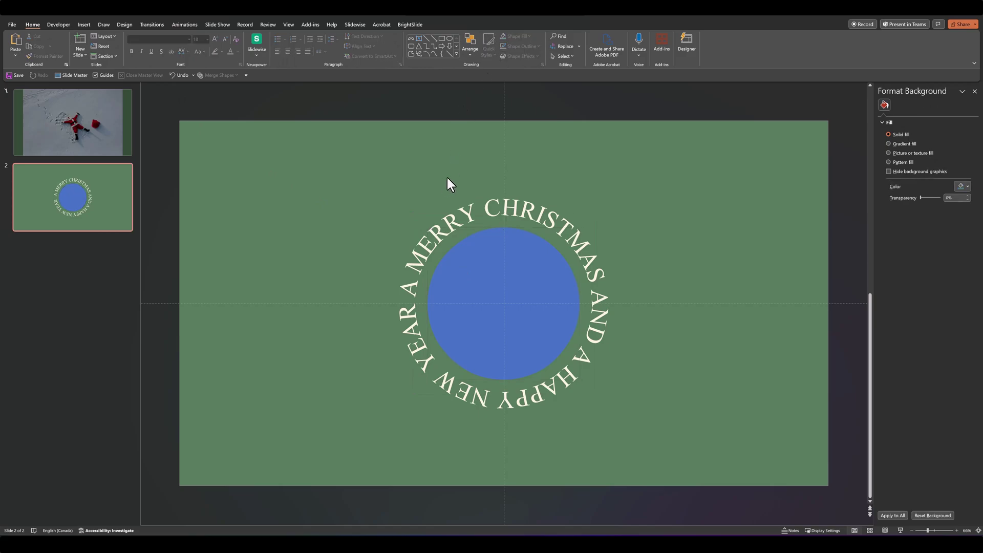
Step: Fill the circle with the Santa snow-angel photo copied from slide 1
left_click(99, 138)
left_click(443, 285)
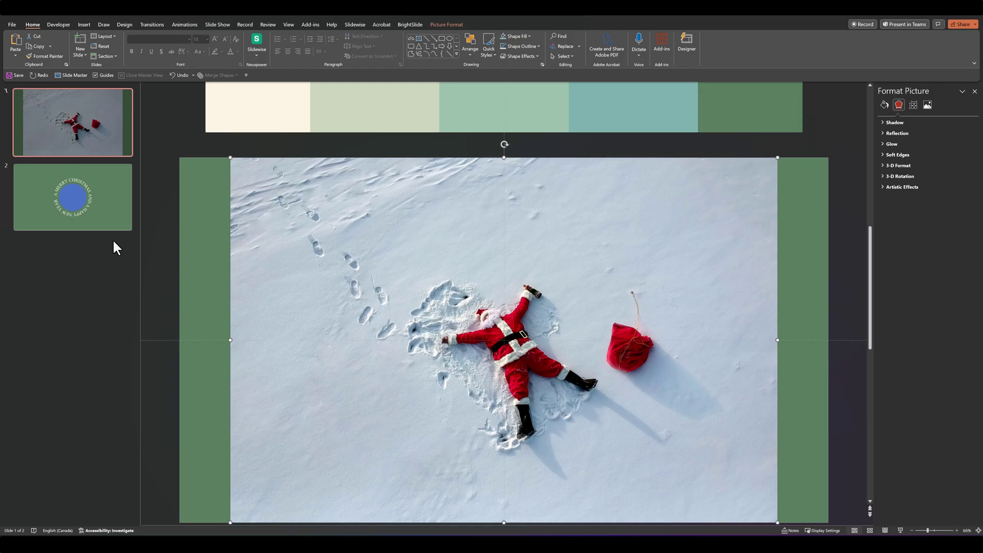
left_click(79, 210)
left_click(443, 285)
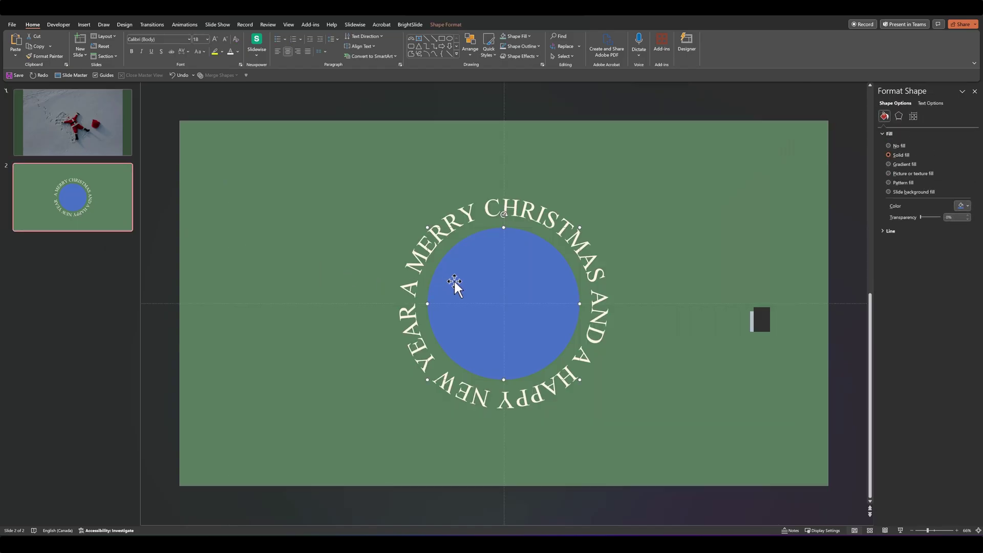
left_click(892, 172)
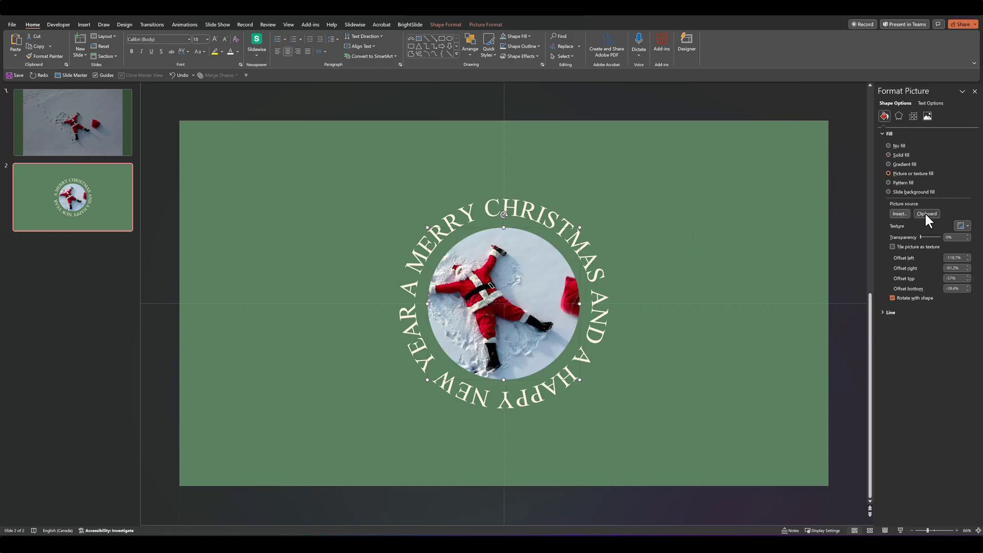
left_click(700, 270)
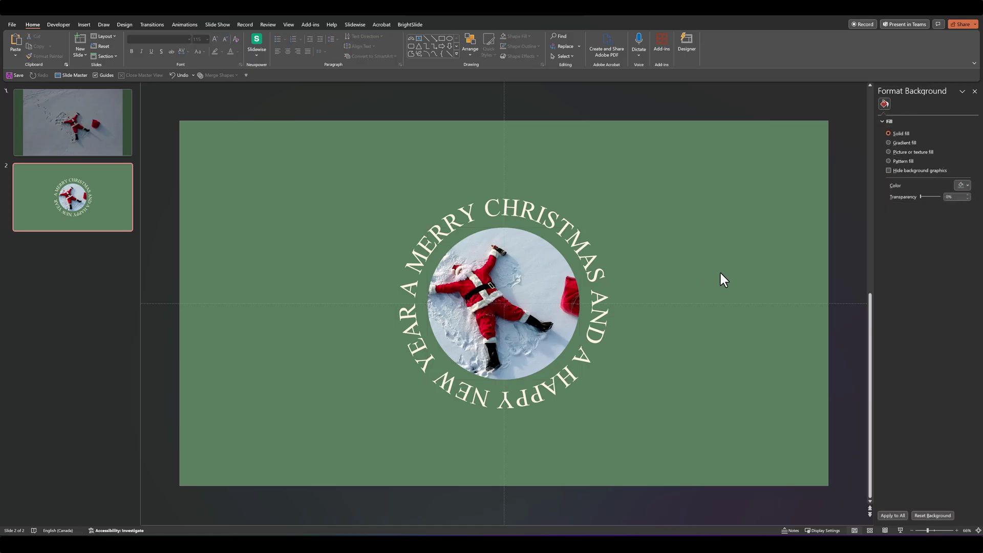
Step: Paste the wreath graphic and set its fill transparency to 85%
key("ctrl+v")
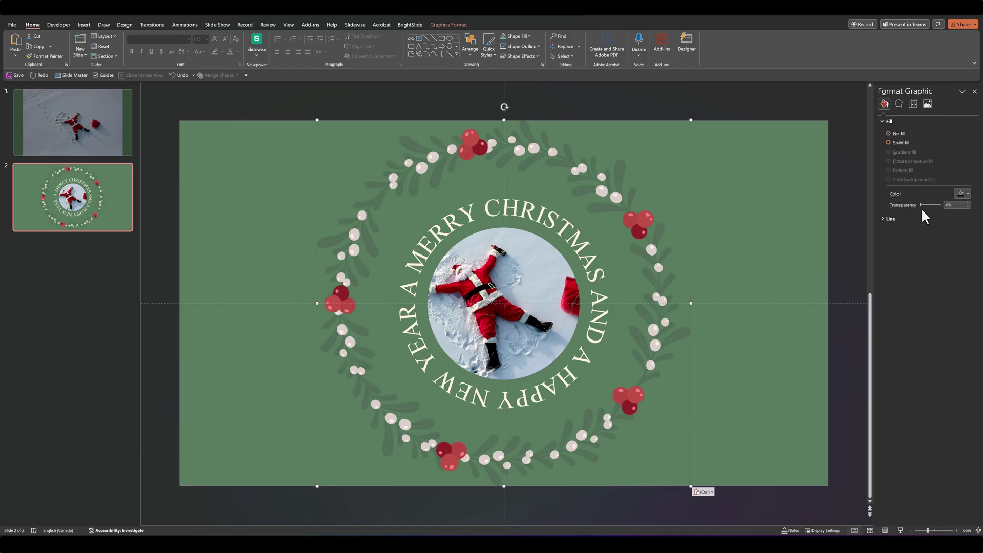
left_click_drag(921, 205, 927, 206)
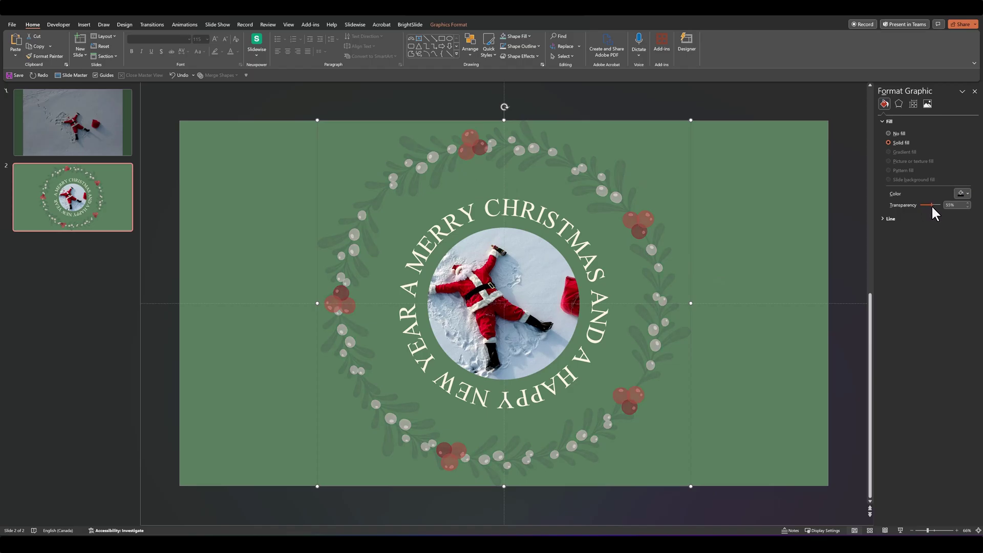
left_click_drag(933, 211, 936, 211)
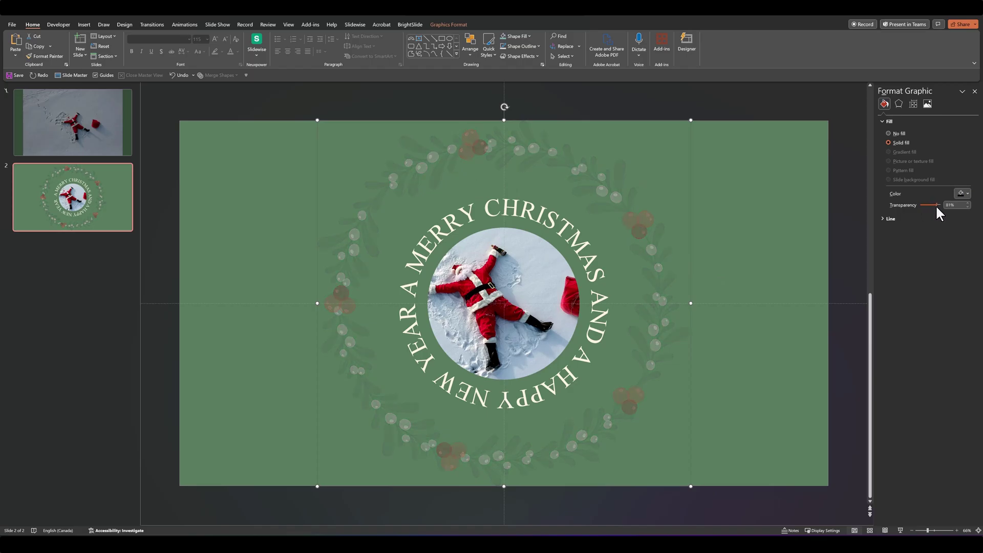
left_click(968, 207)
Step: Apply a Spin animation to the curved greeting, starting With Previous
left_click(700, 267)
left_click(448, 208)
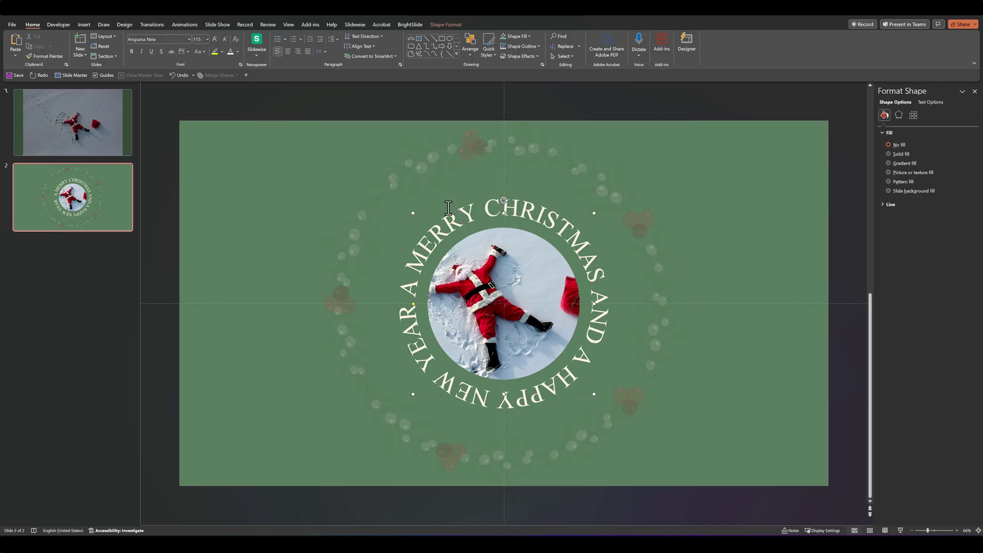
left_click(414, 214)
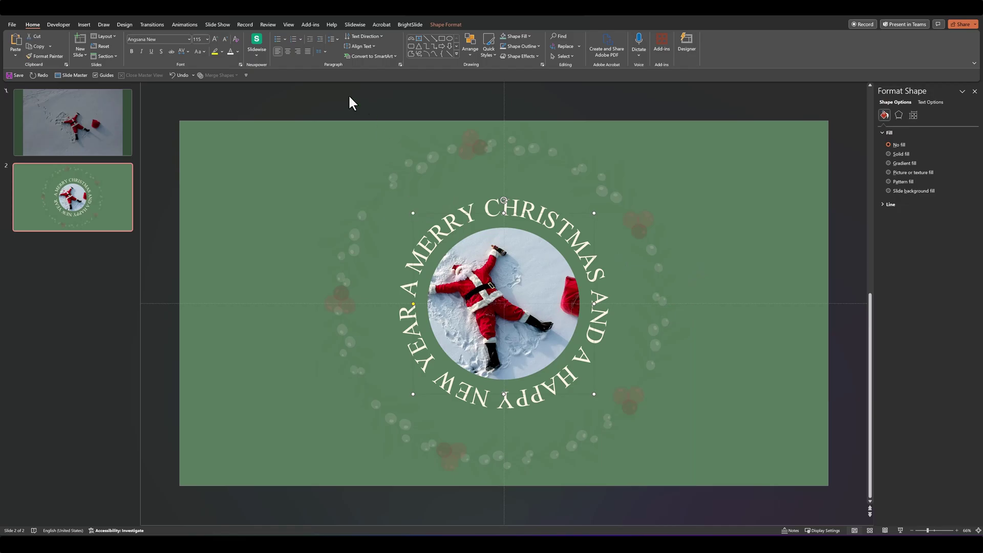
left_click(184, 24)
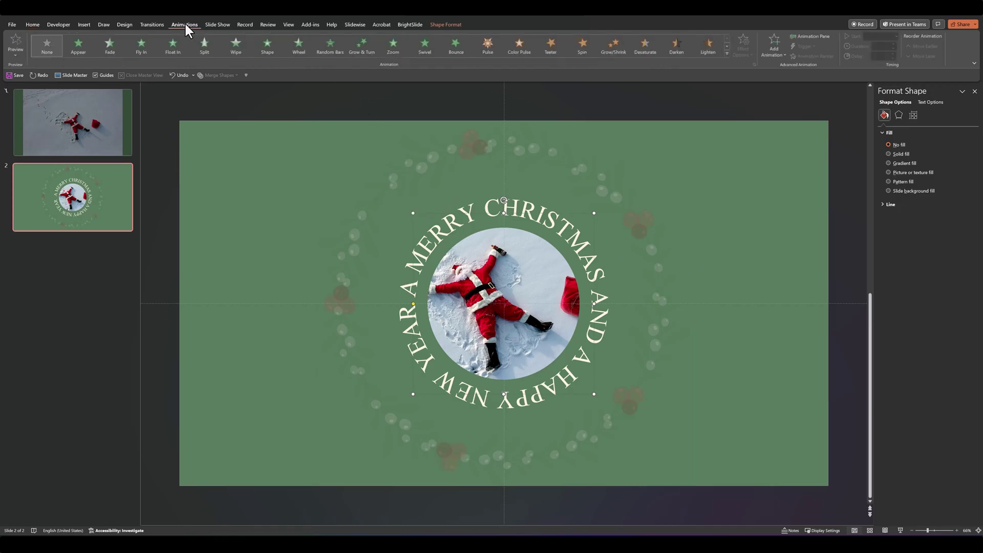
left_click(583, 45)
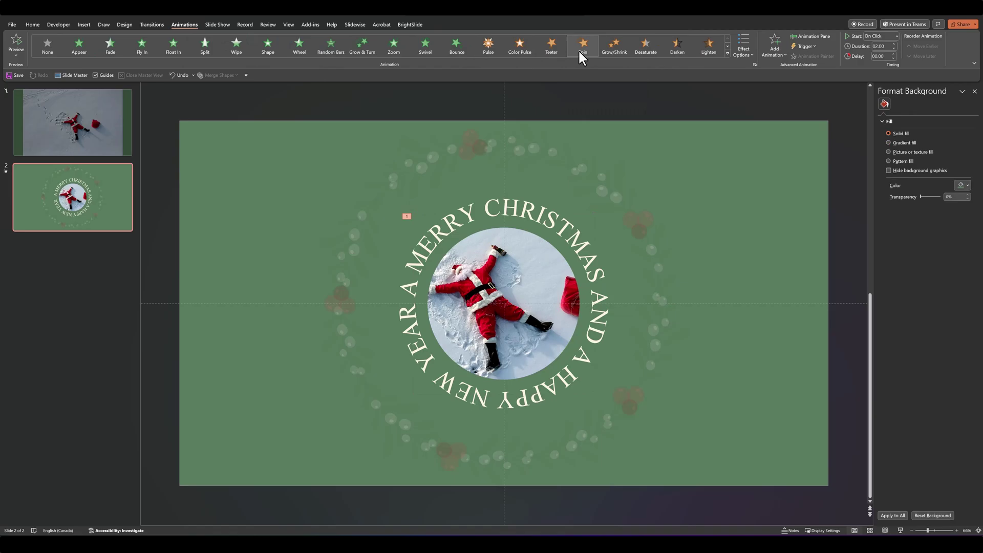
left_click(803, 37)
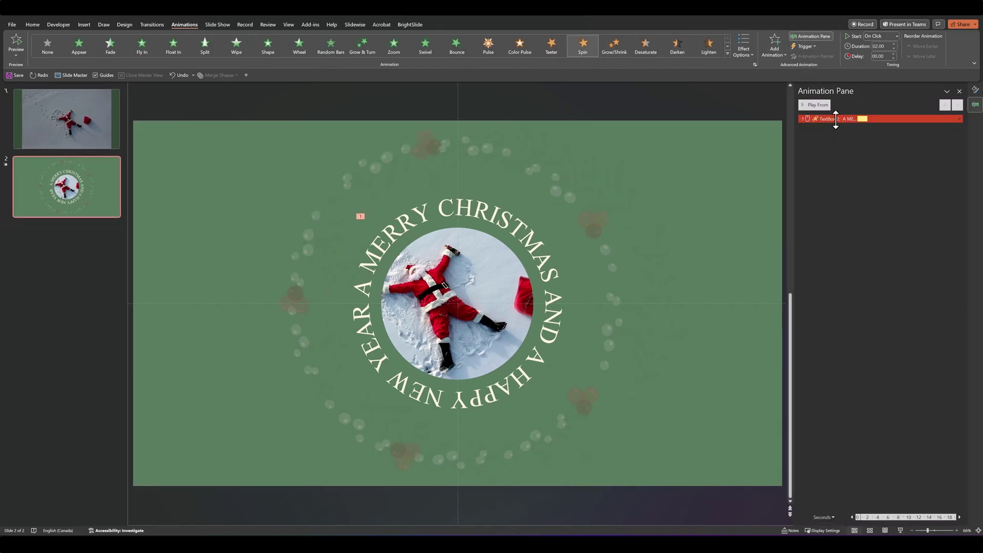
right_click(855, 120)
left_click(902, 138)
Step: Set the spin to 20 seconds, repeating until end of slide, and preview it
right_click(832, 120)
left_click(899, 155)
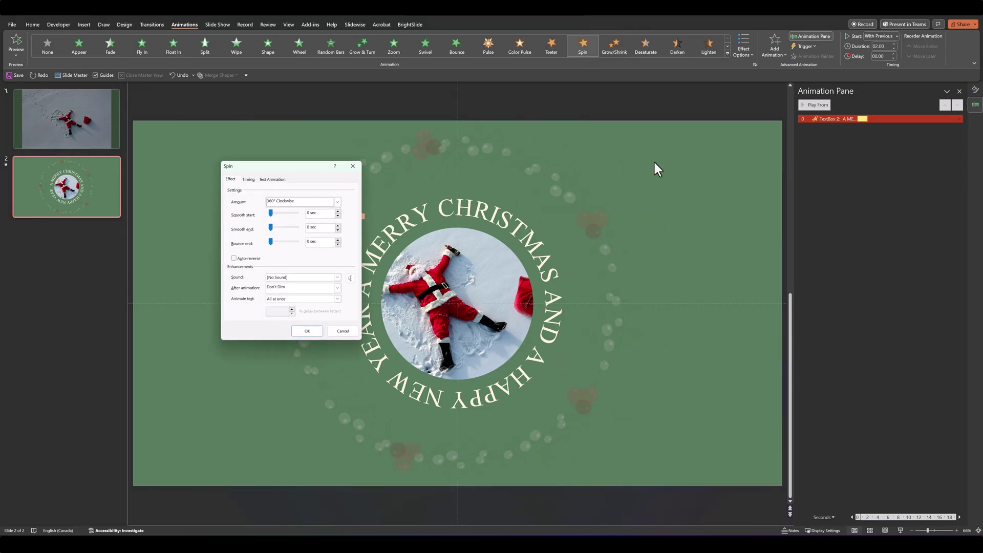
left_click(249, 180)
left_click(308, 211)
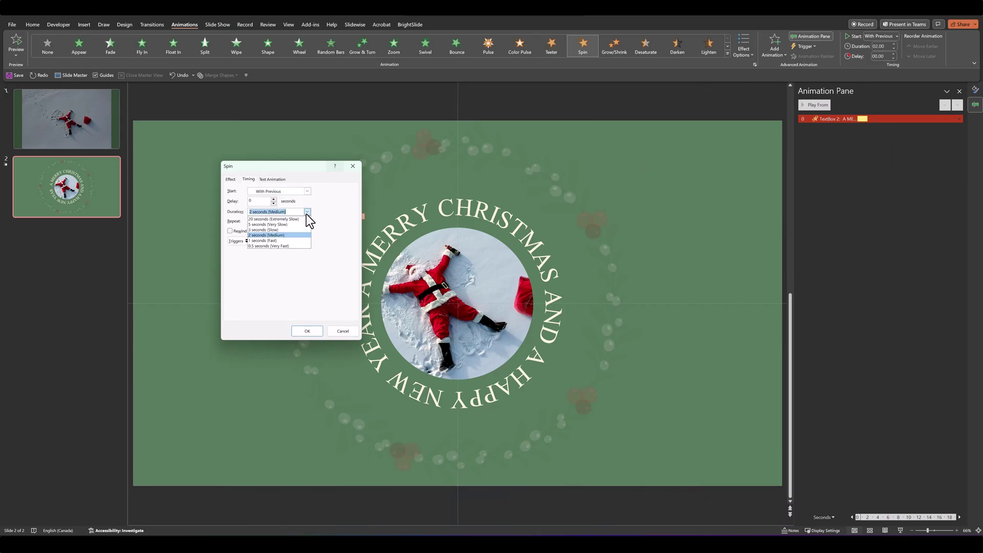
left_click(287, 220)
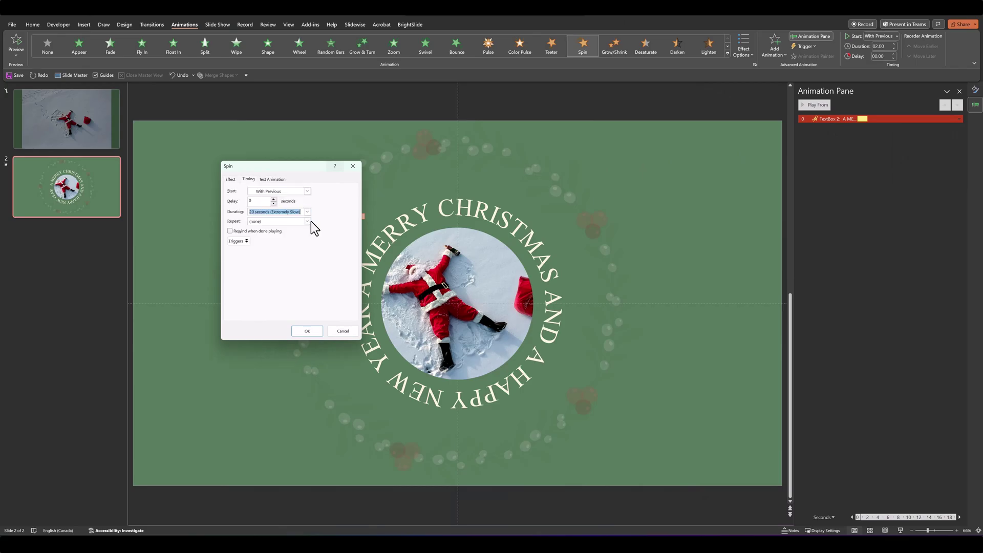
left_click(308, 222)
left_click(280, 266)
left_click(300, 333)
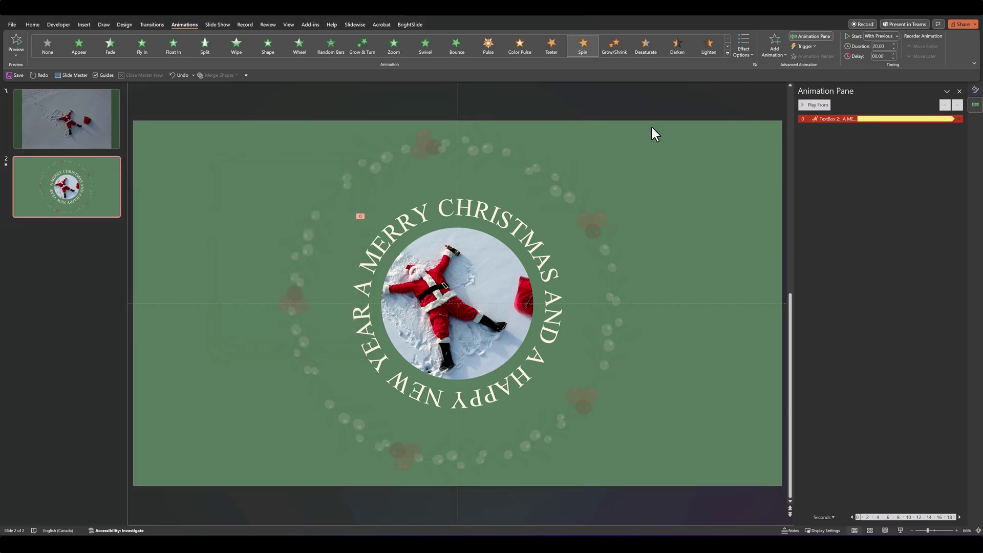
left_click(814, 106)
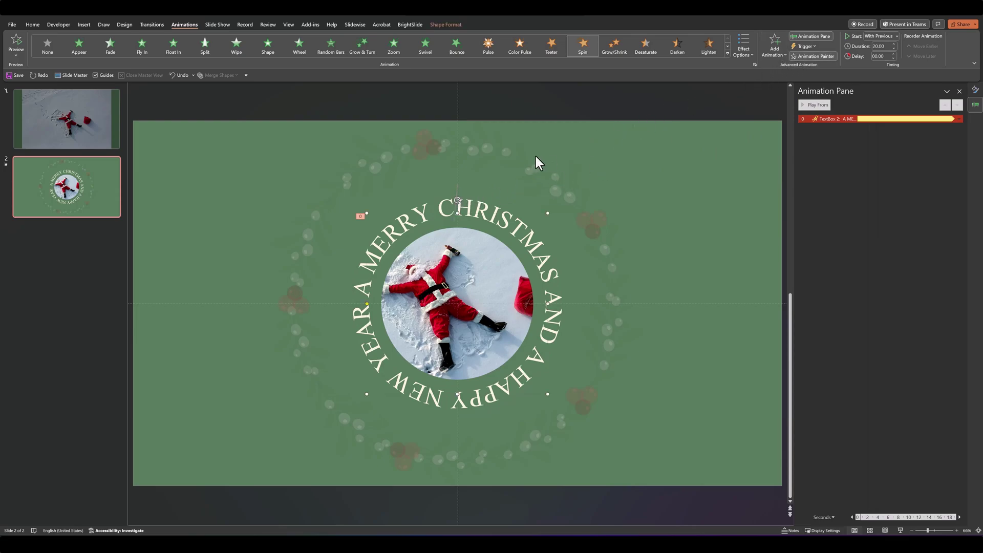
Step: Copy the text's Spin to the wreath with Animation Painter, set to 360° Counterclockwise
left_click(507, 155)
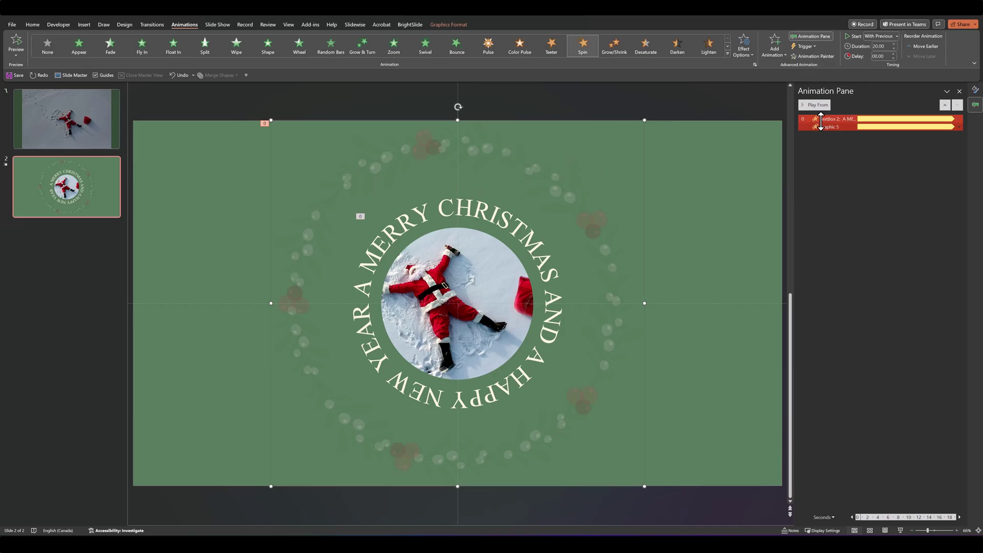
left_click(959, 126)
left_click(902, 163)
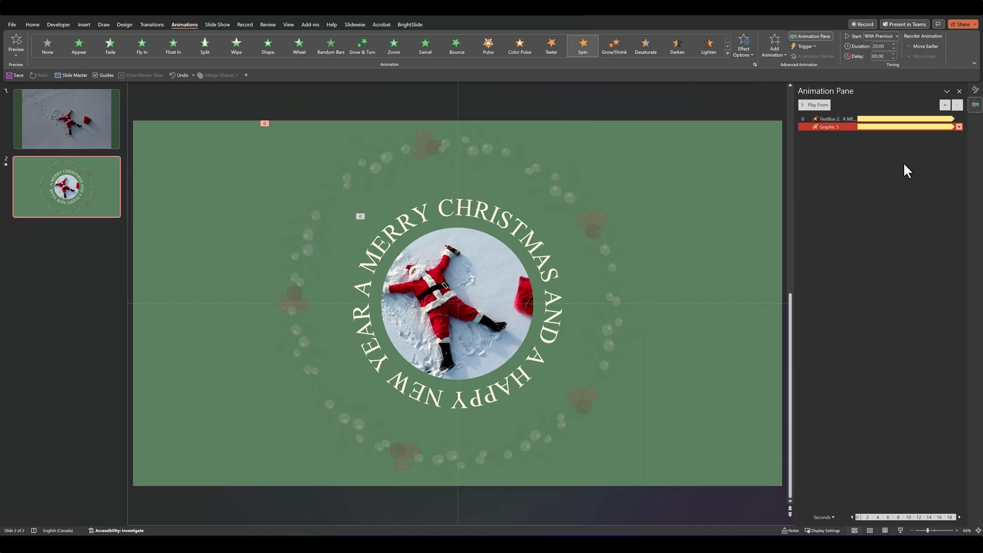
left_click(338, 201)
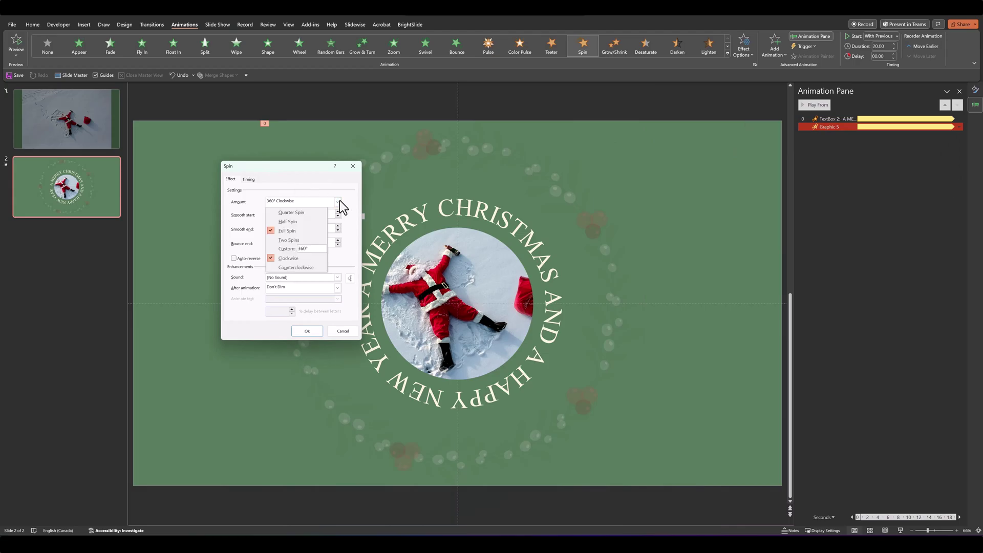
left_click(300, 259)
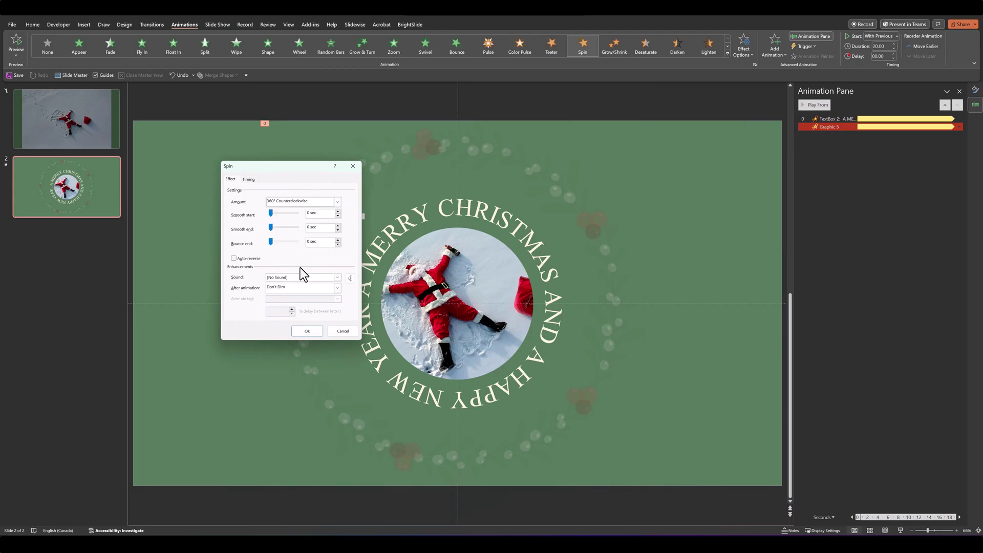
left_click(308, 330)
left_click(599, 106)
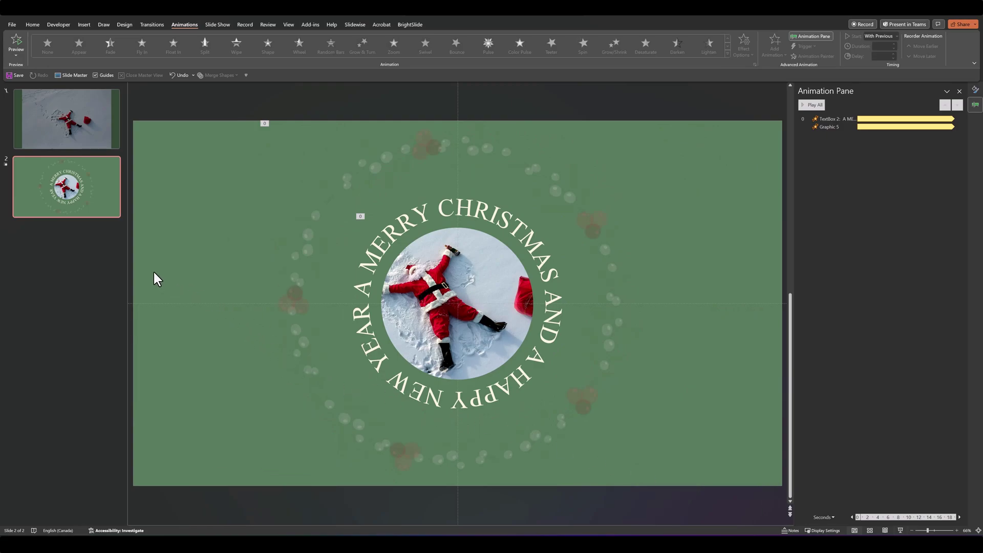
Step: Duplicate slide 2 and draw a block arc shape on the new slide
right_click(62, 212)
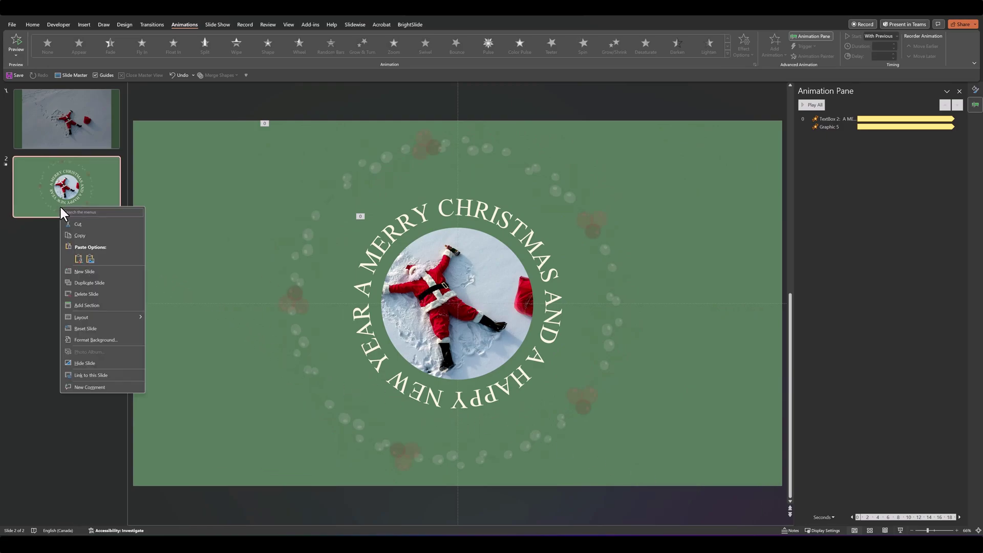
left_click(89, 284)
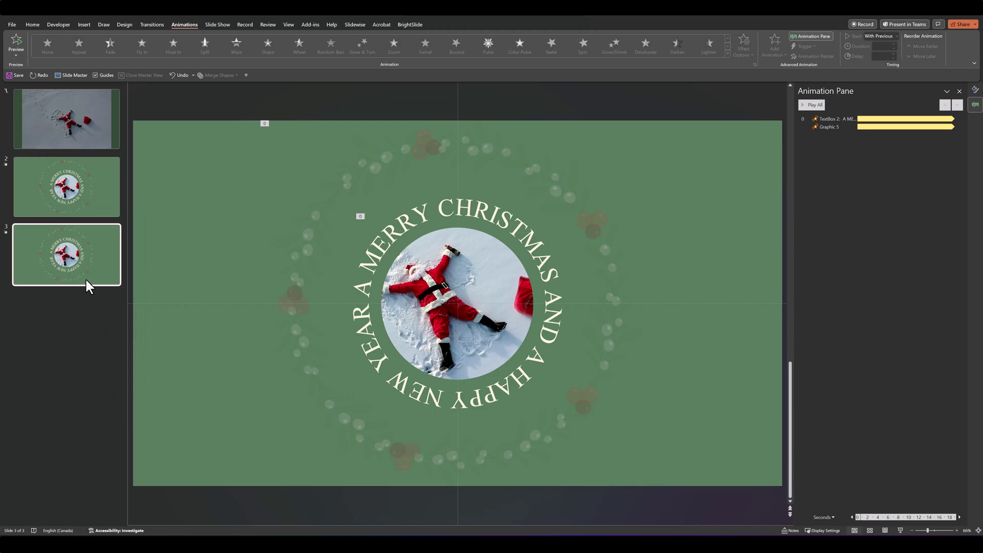
left_click(33, 27)
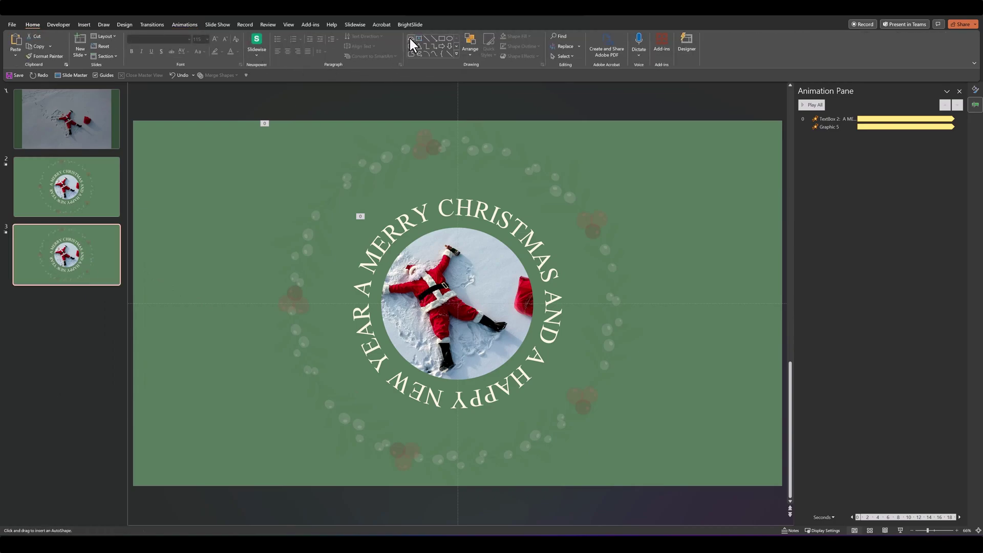
mouse_move(249, 264)
left_mouse_down()
mouse_move(267, 285)
mouse_move(351, 304)
left_mouse_up()
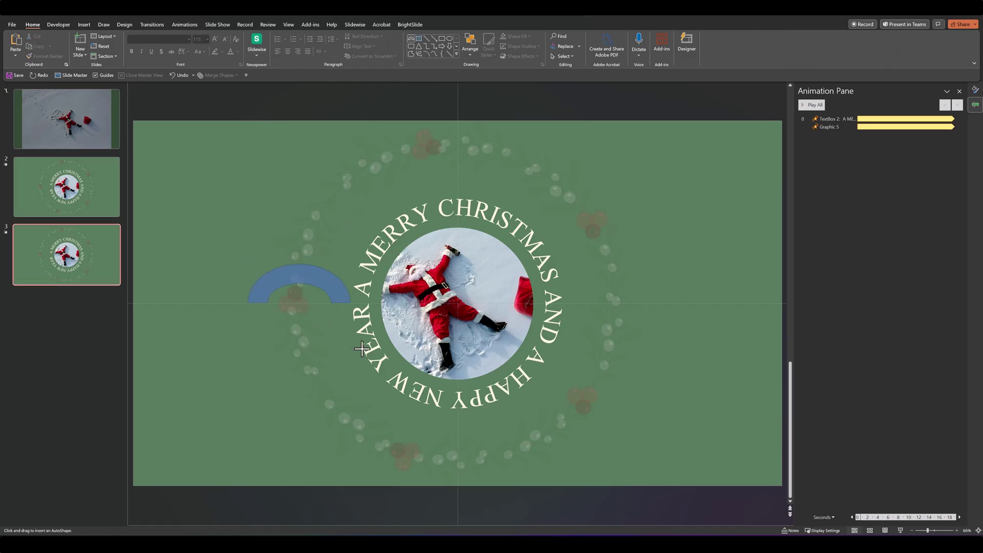
left_click_drag(381, 367, 421, 437)
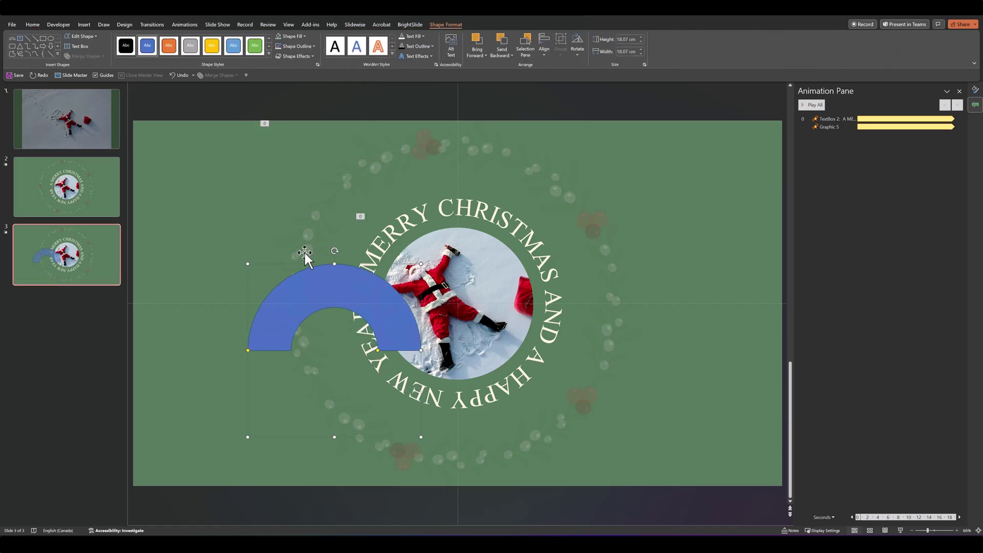
Step: Rotate the arc upside down and fit it over the lower half of the circular greeting
left_click_drag(333, 251, 318, 451)
left_click_drag(328, 418, 417, 372)
left_click_drag(508, 392, 589, 455)
left_click_drag(339, 373, 330, 336)
left_click_drag(308, 452, 337, 421)
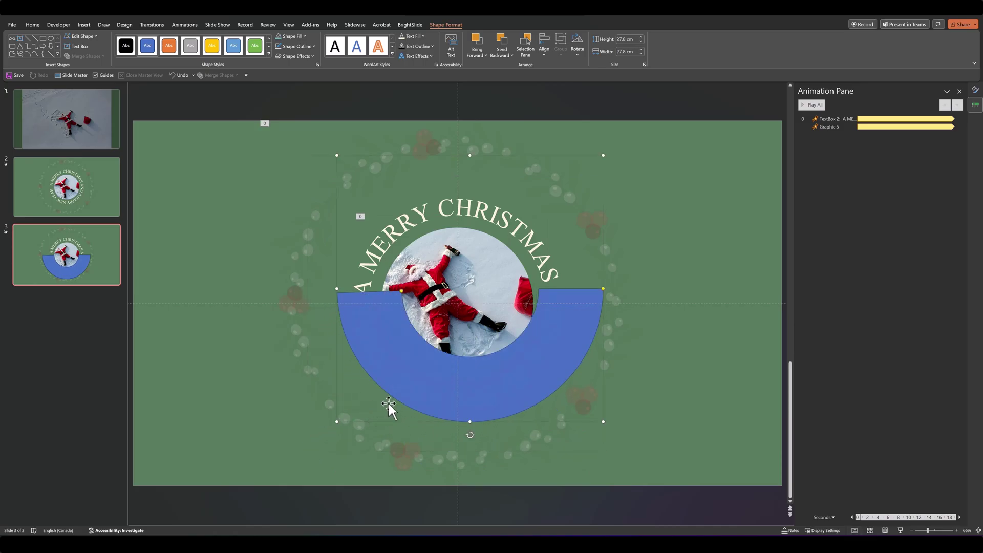
left_click_drag(485, 376, 467, 386)
key("ctrl+shift+bracketleft")
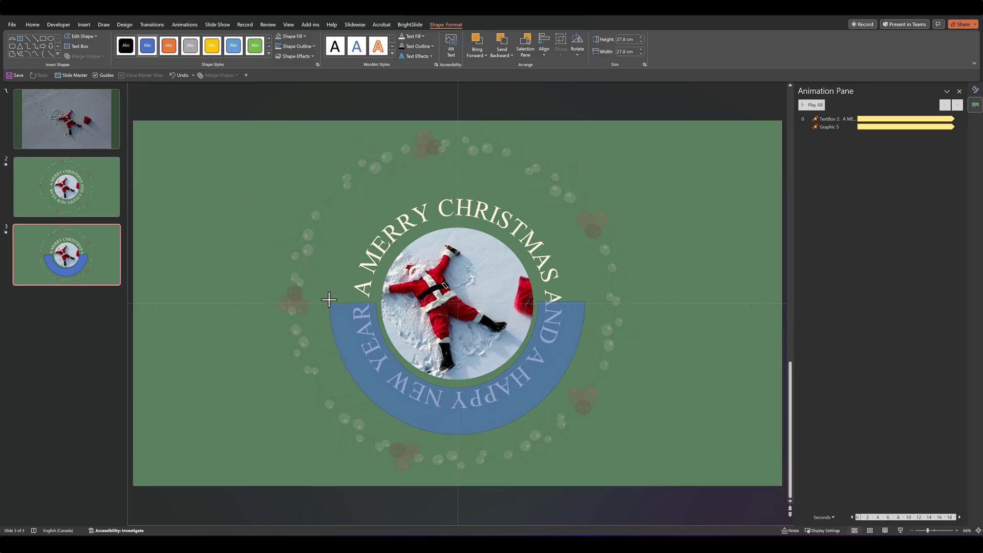
key("ctrl+z")
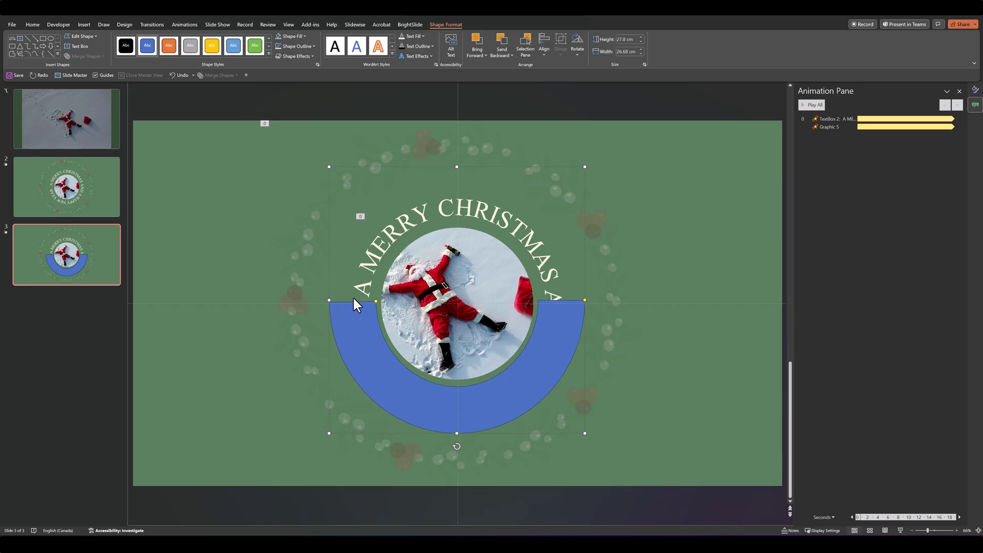
Step: Set the new slide's background colour to teal
left_click(242, 256)
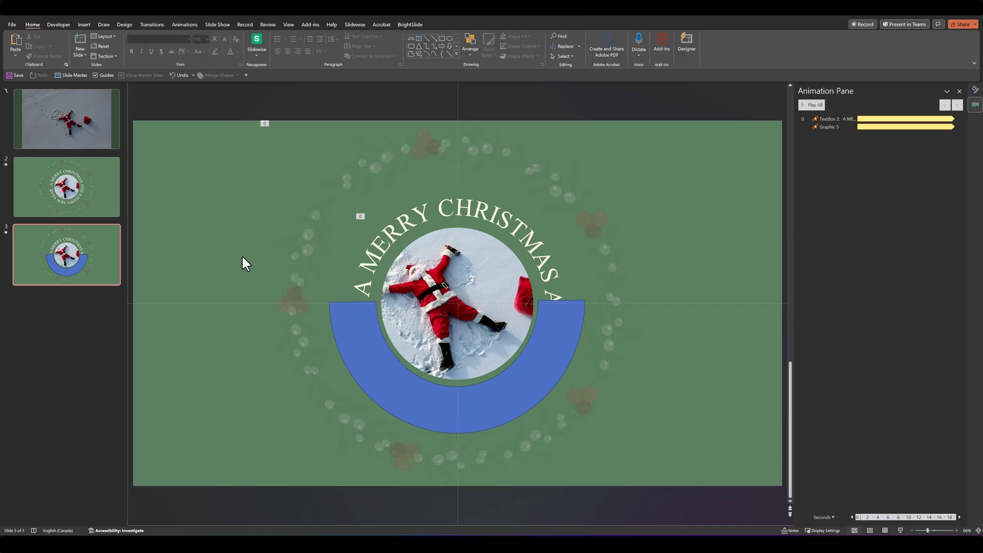
right_click(222, 225)
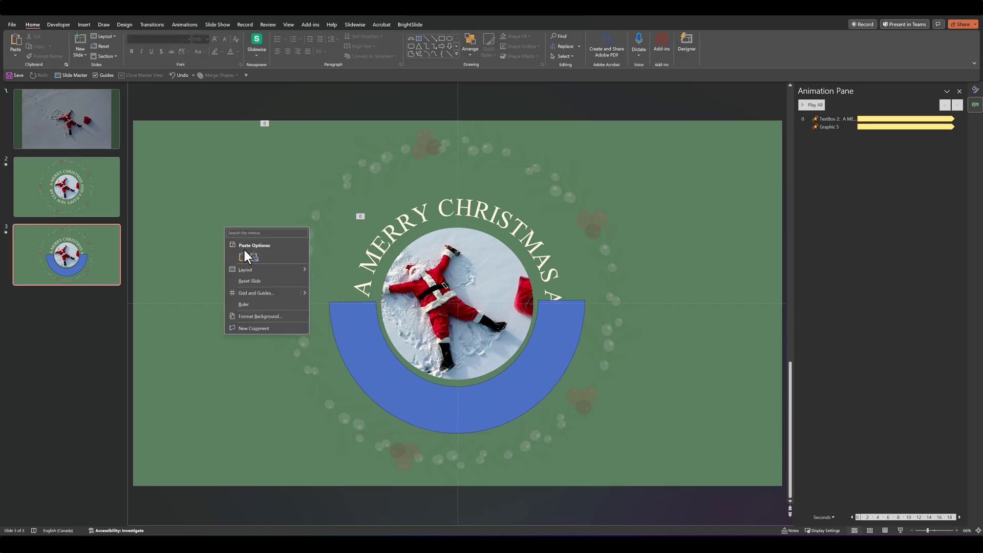
left_click(262, 317)
left_click(948, 187)
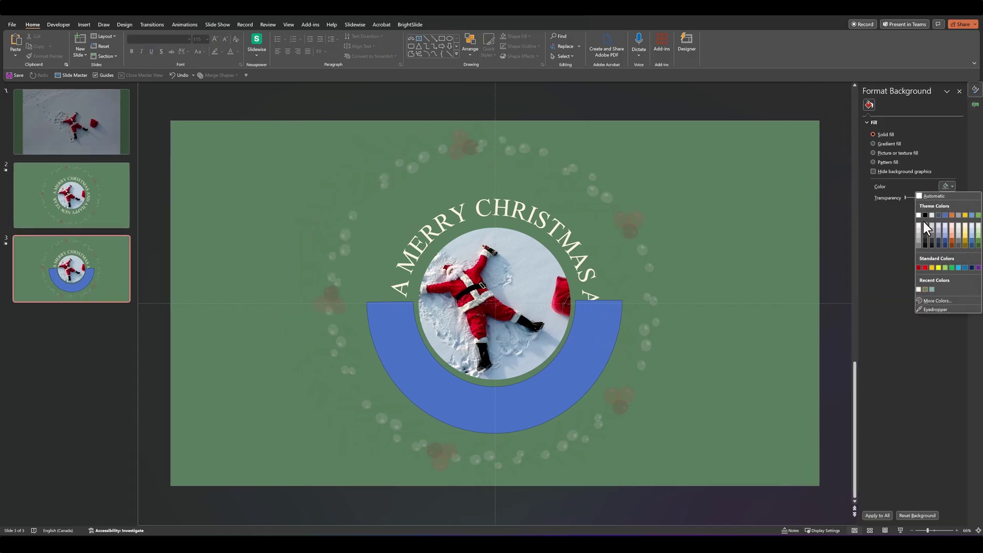
left_click(932, 290)
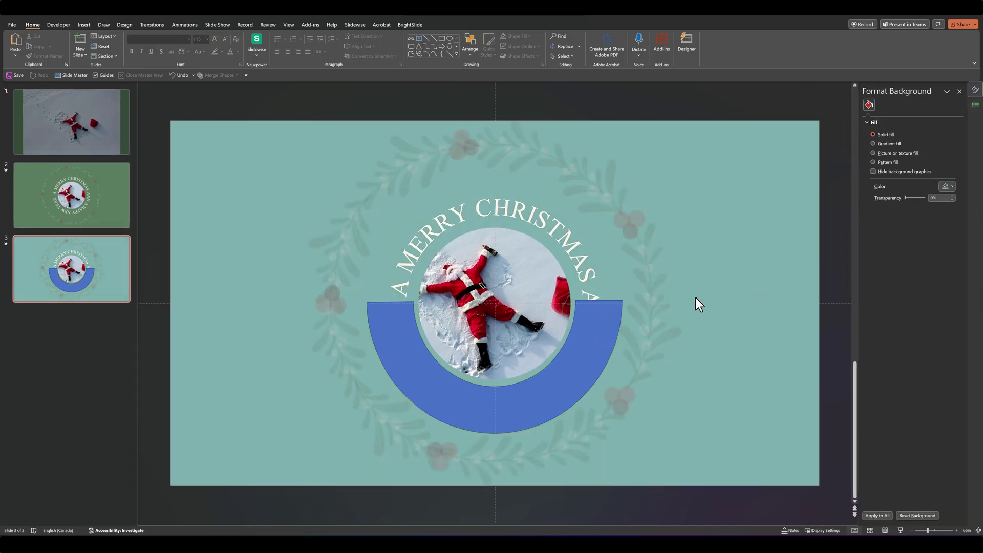
Step: Give the arc a matching teal fill and no outline
left_click(580, 326)
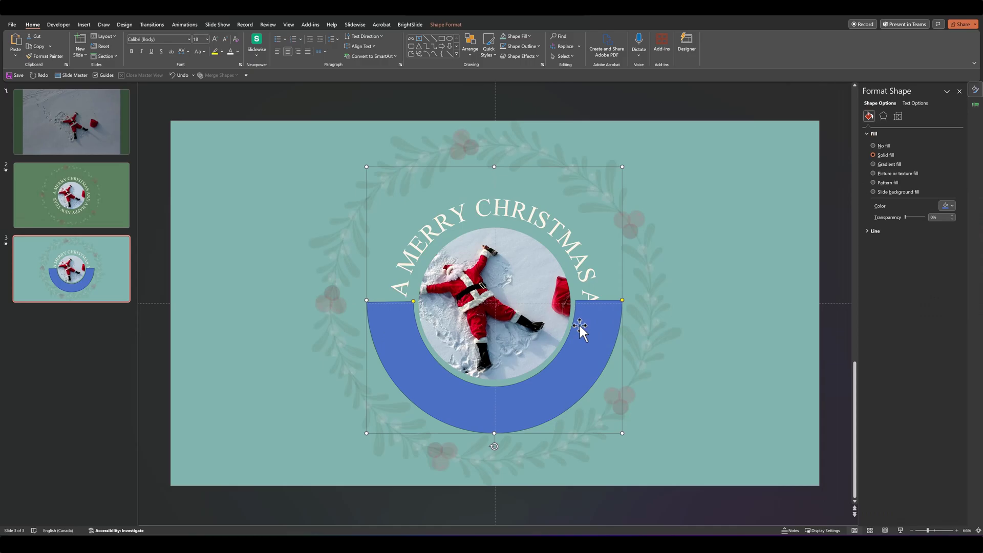
left_click(502, 36)
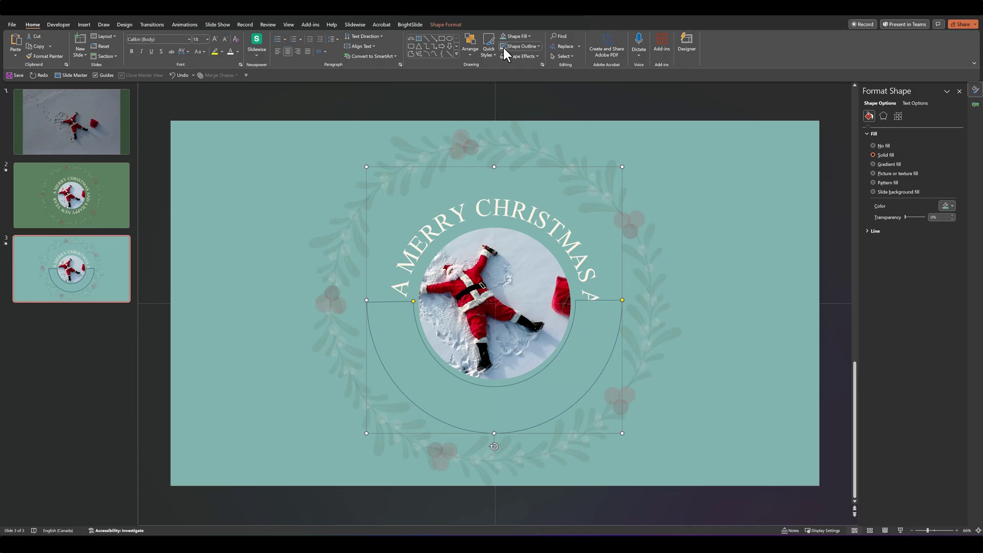
left_click(503, 47)
left_click(752, 223)
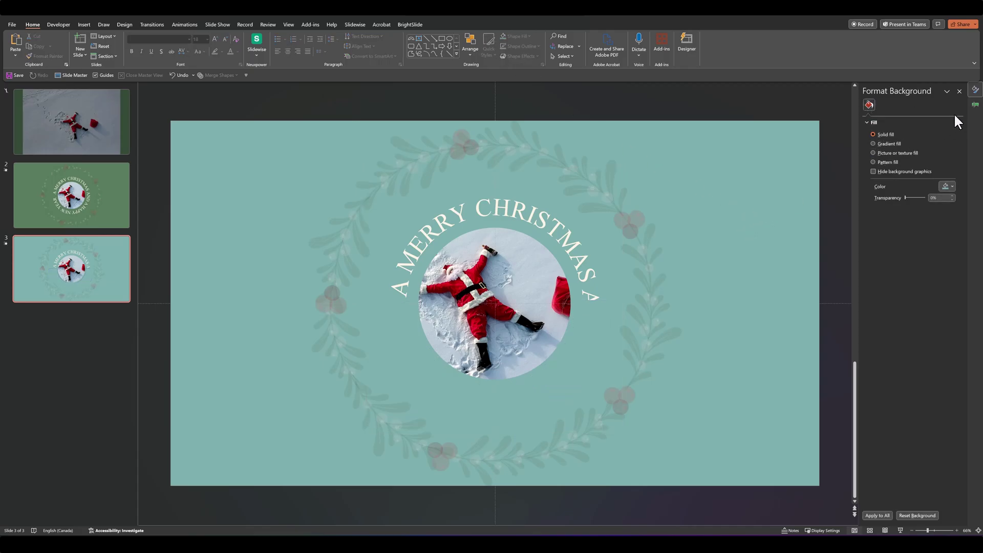
Step: Preview the slide's animations in the Animation Pane, then select the A MERRY CHRISTMAS text
left_click(975, 105)
left_click(810, 106)
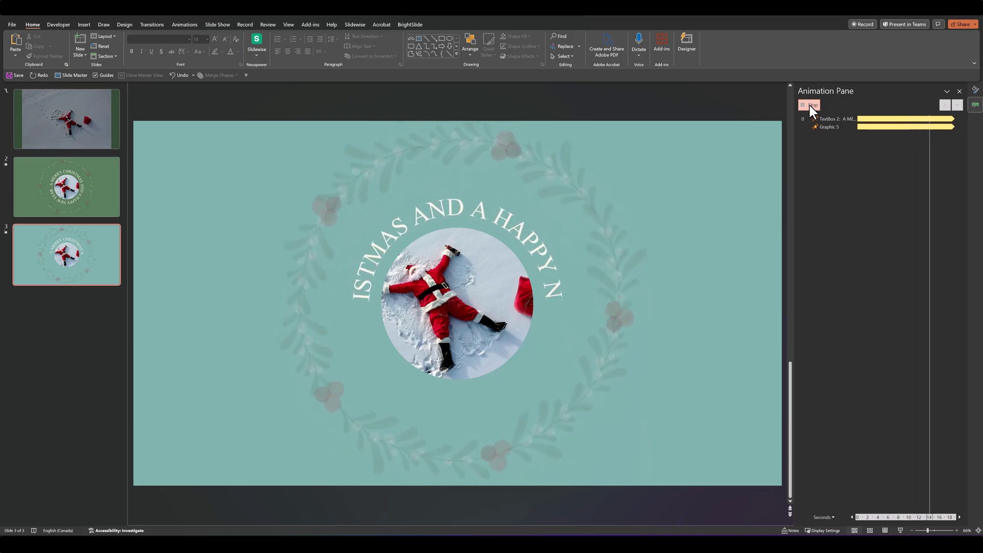
left_click(543, 217)
left_click(504, 219)
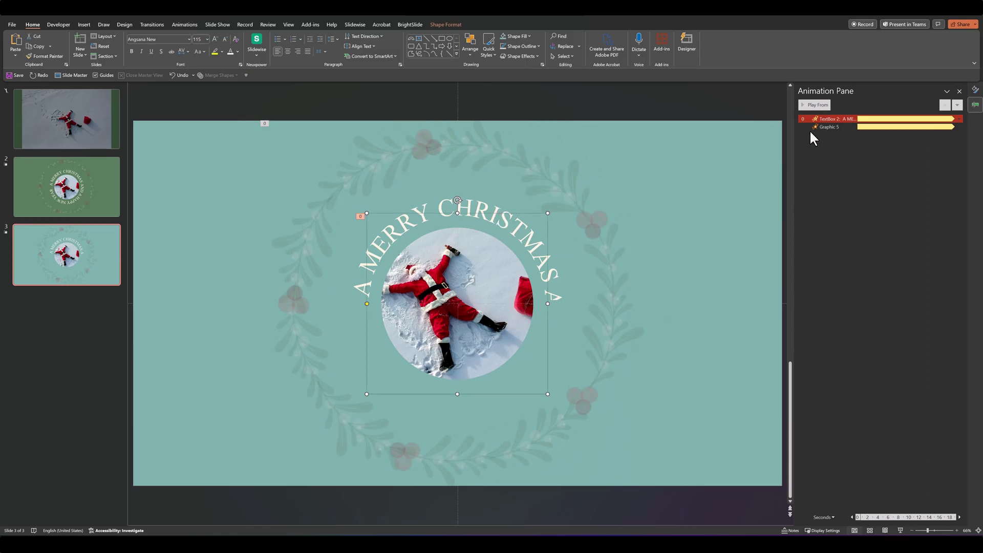
Step: Change the greeting text's Spin amount to Counterclockwise
right_click(893, 120)
left_click(913, 160)
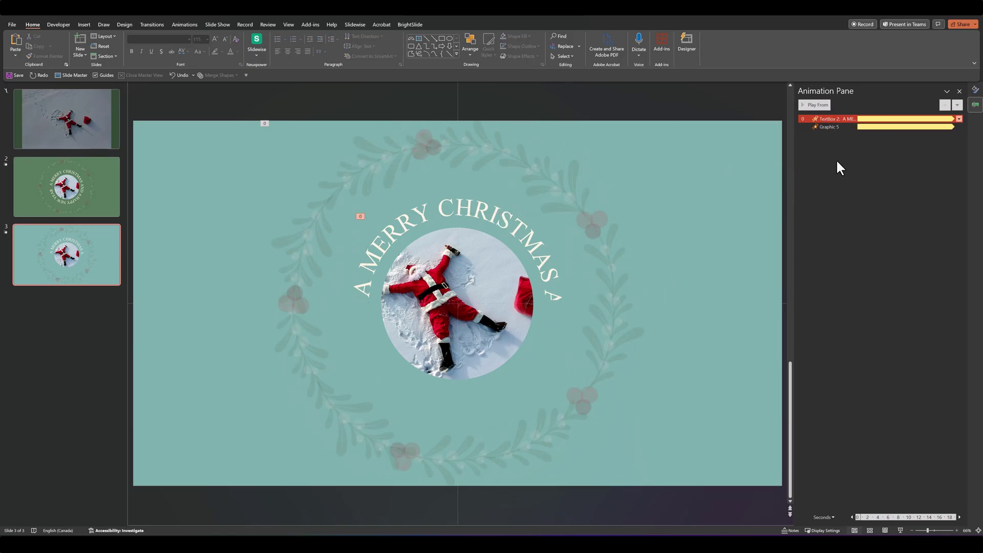
left_click(338, 202)
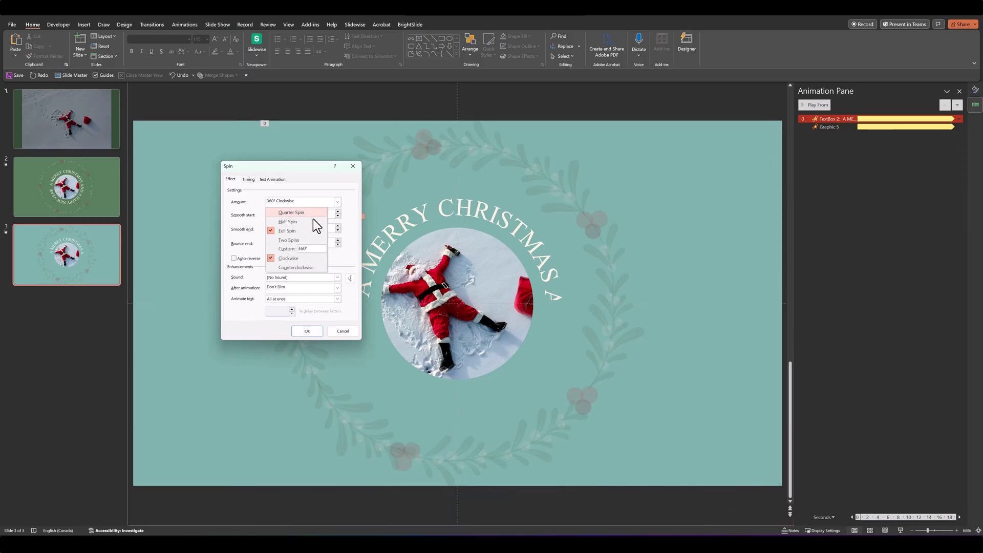
left_click(296, 268)
left_click(305, 332)
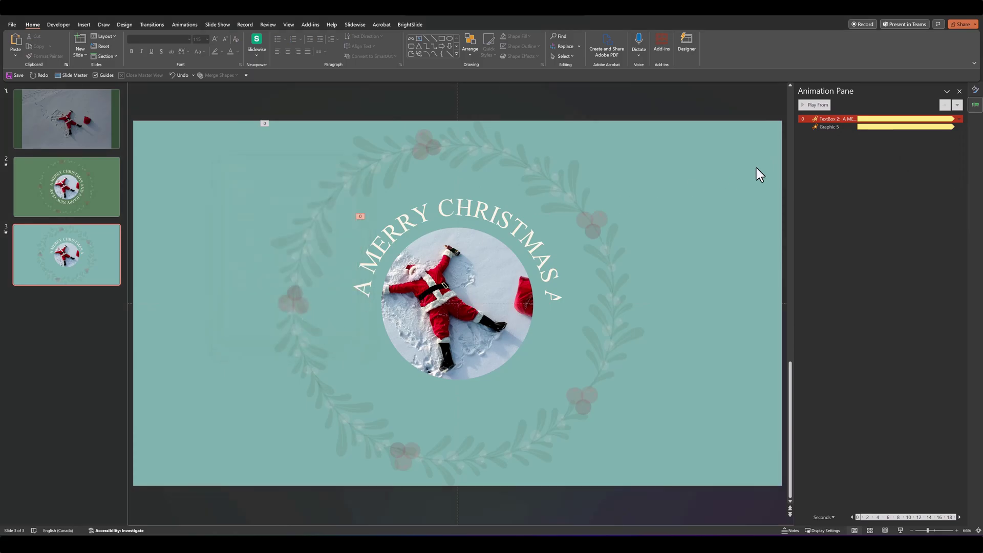
Step: Change the wreath graphic's Spin amount to Clockwise
left_click(830, 126)
left_click(960, 127)
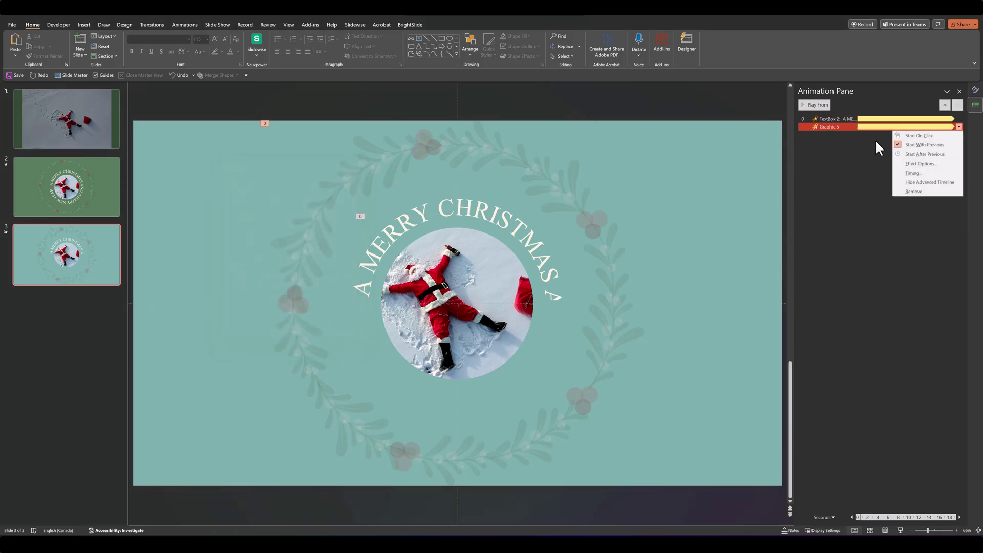
left_click(909, 164)
left_click(336, 202)
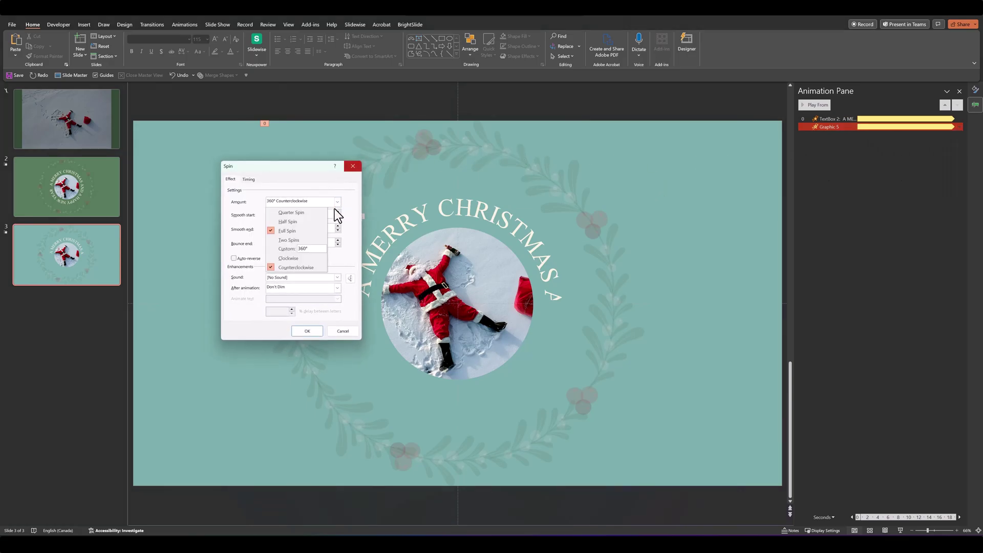
left_click(305, 260)
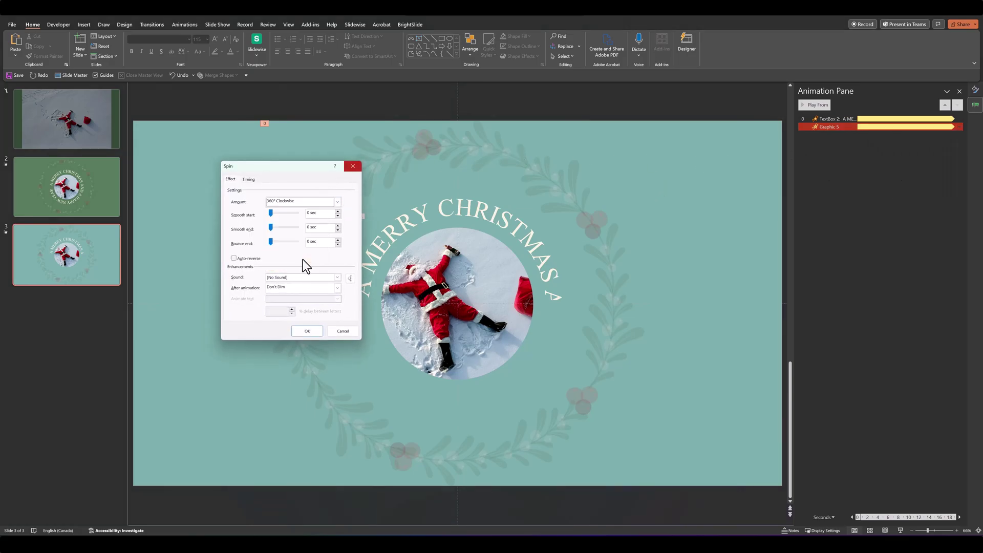
left_click(301, 332)
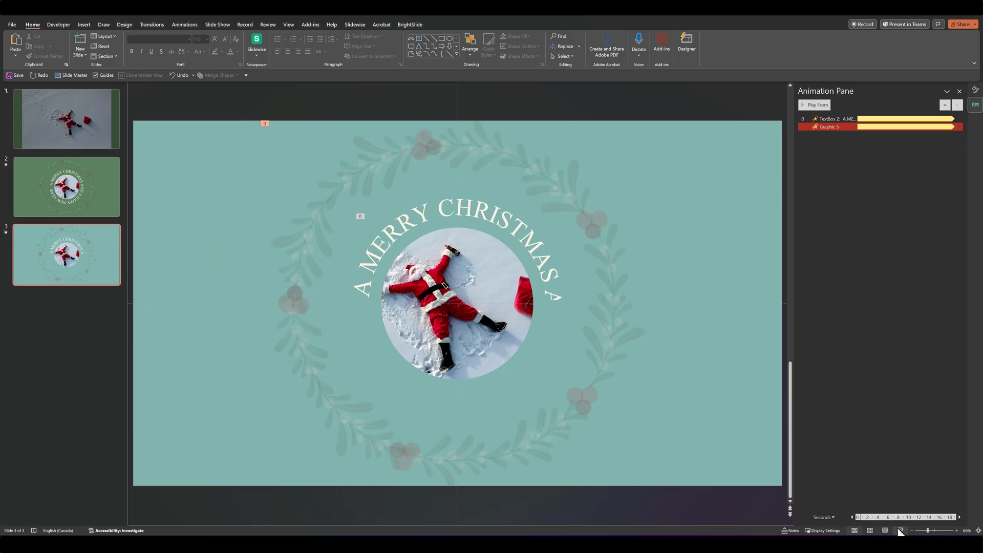